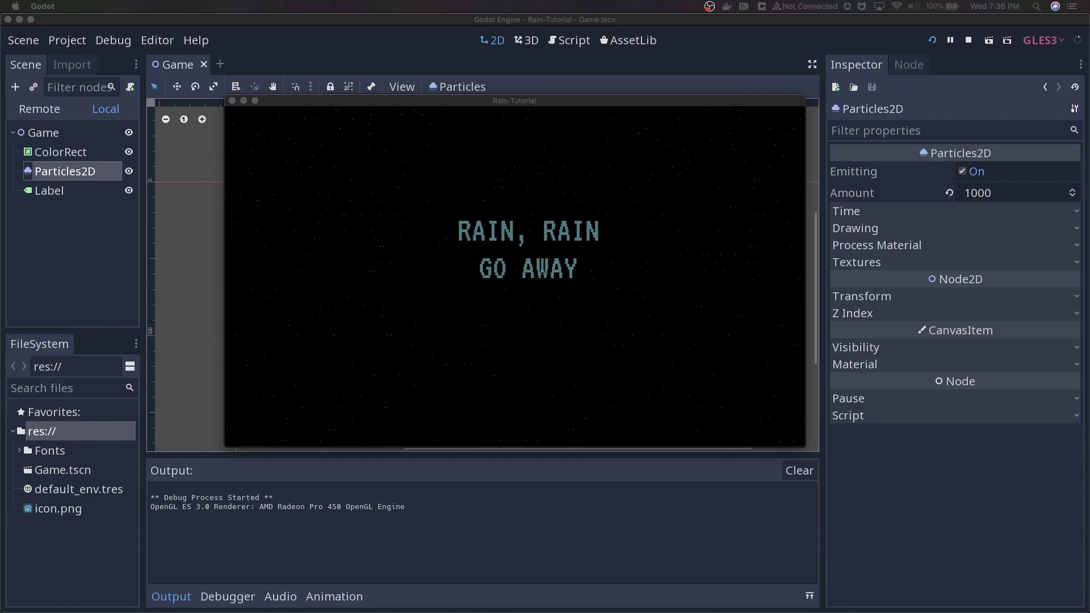
Open the context menu for the existing Particles2D node
right_click(73, 151)
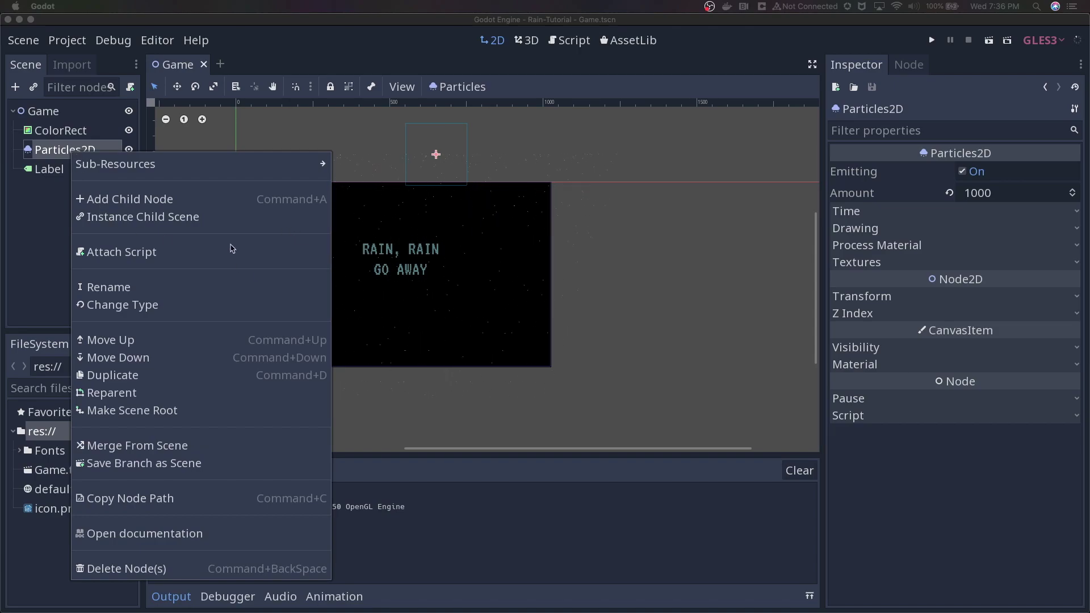
Delete the old Particles2D and add a new Particles2D child under Game, dragged onto the black area
left_click(159, 569)
left_click(580, 333)
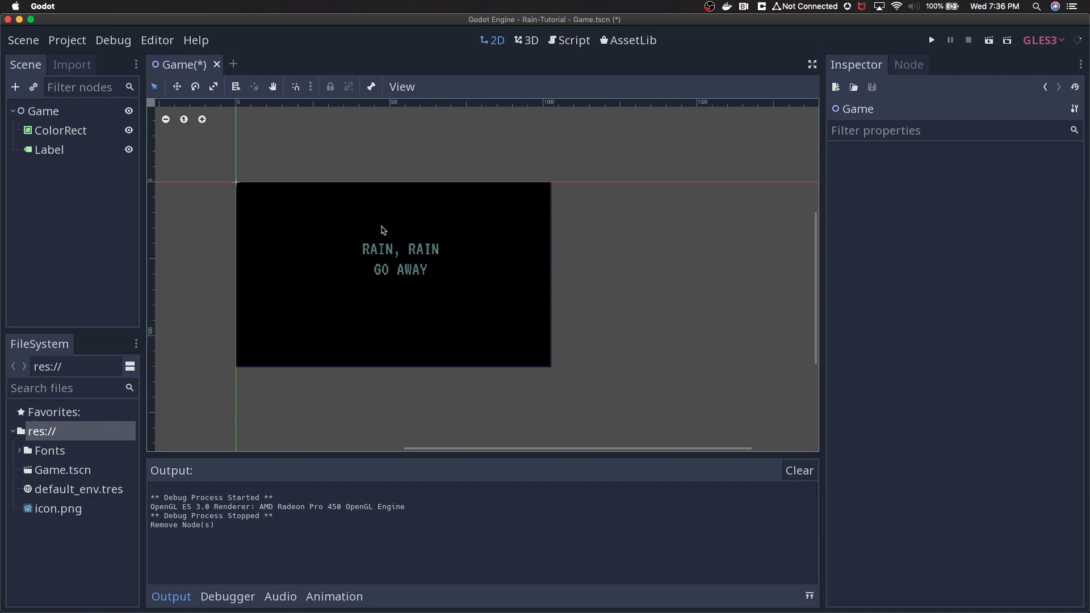
left_click(72, 111)
right_click(74, 112)
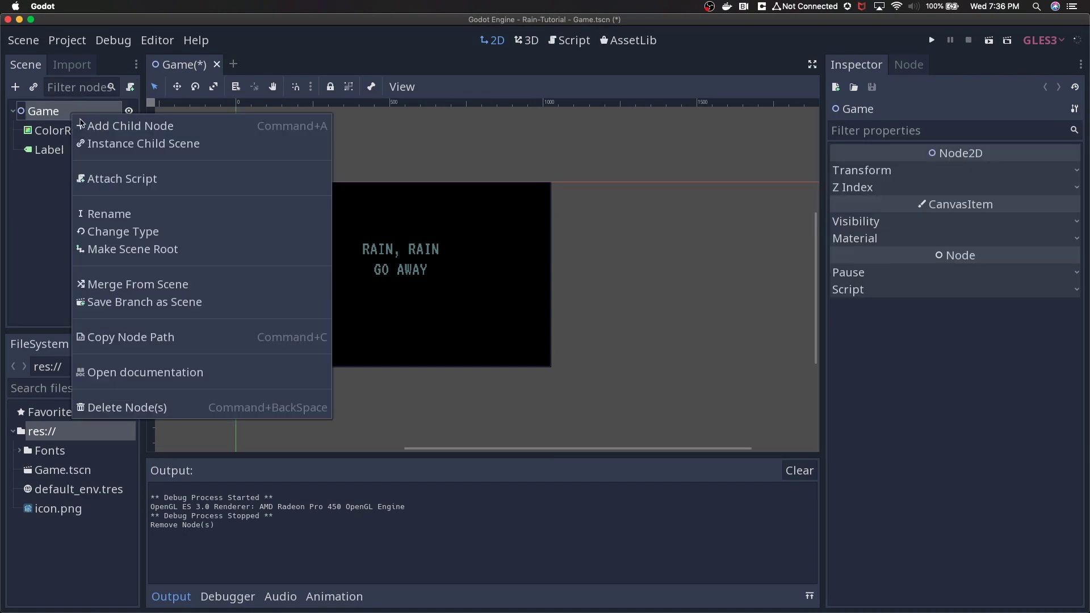
left_click(99, 127)
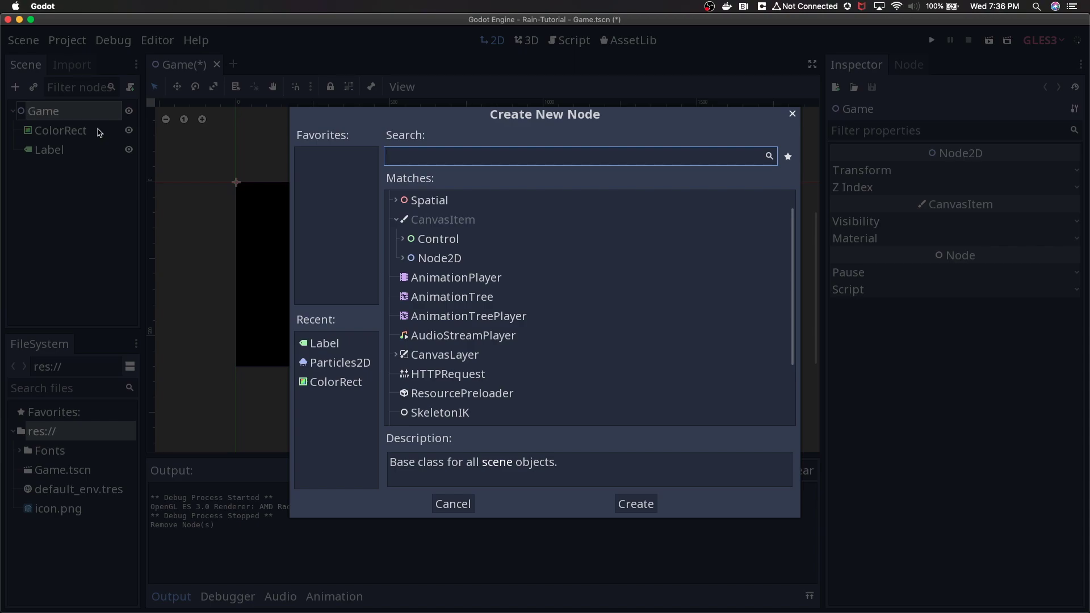
type("particles")
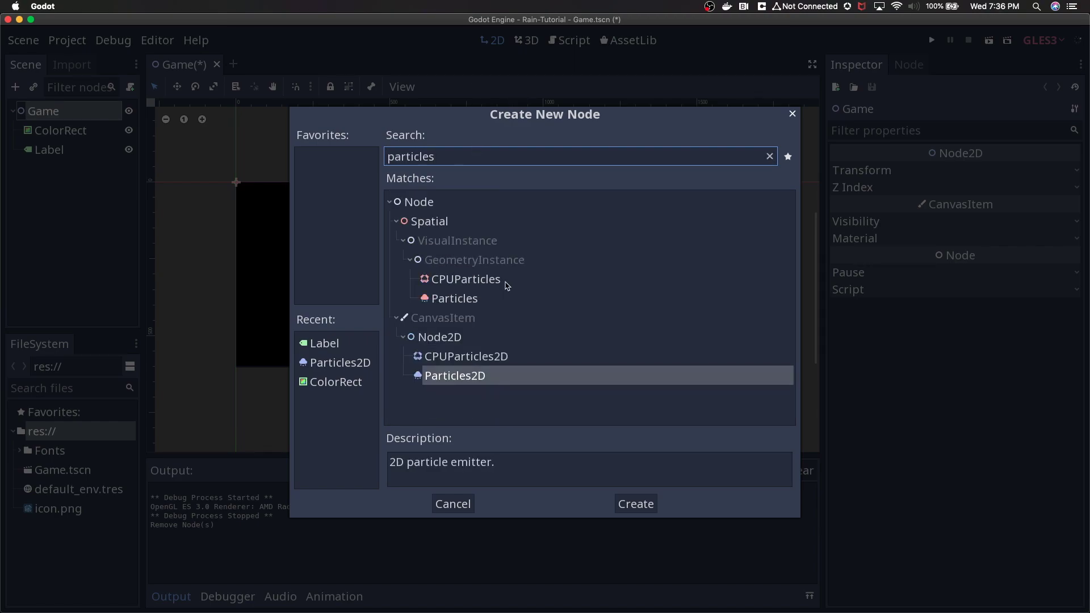
left_click(468, 380)
left_click(635, 510)
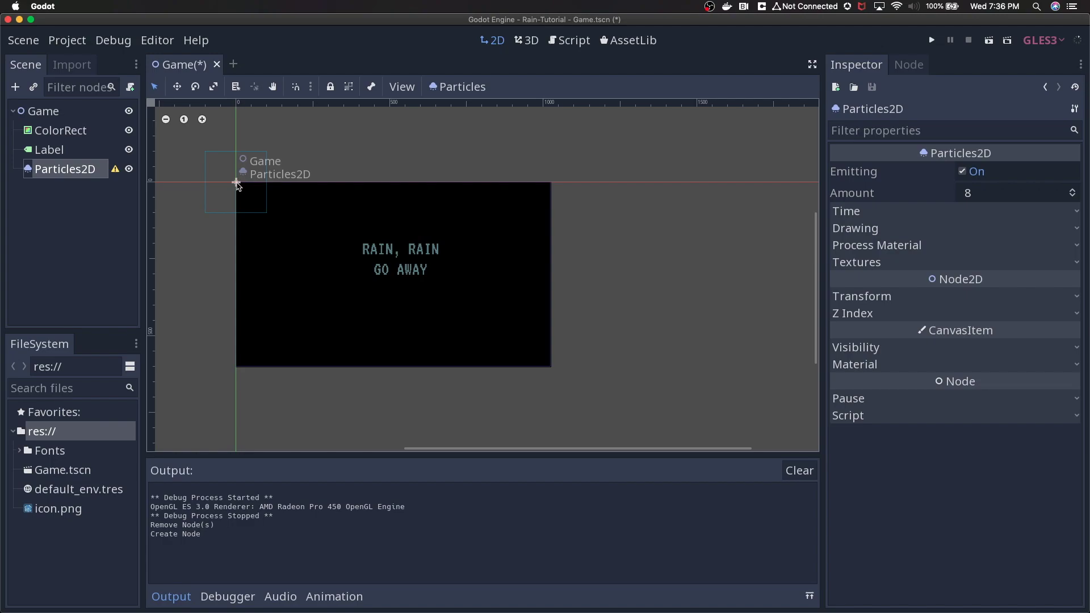
left_click_drag(237, 182, 503, 207)
Frame the emitter over the black rectangle and assign a new ParticlesMaterial as its Process Material
scroll(503, 207, "up", 8)
scroll(509, 212, "up", 7)
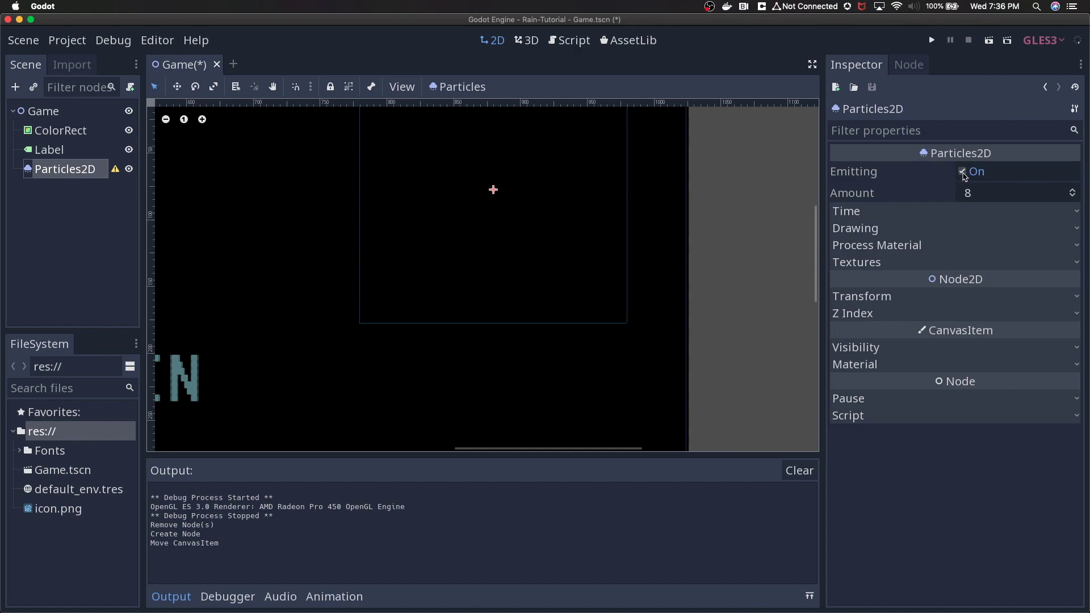
scroll(500, 198, "up", 2)
middle_click_drag(497, 201, 502, 236)
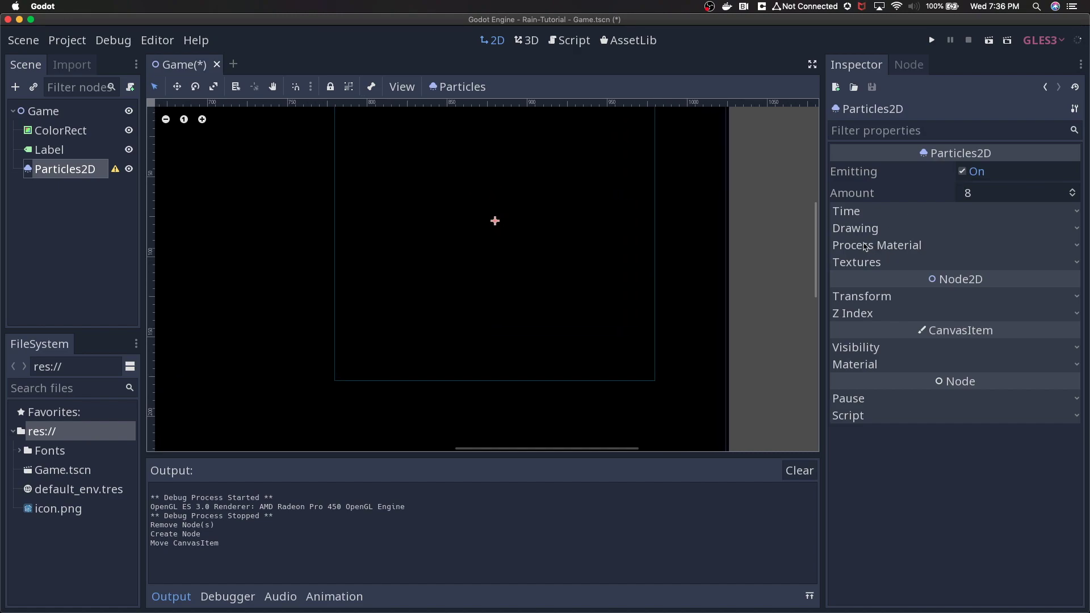
left_click(893, 247)
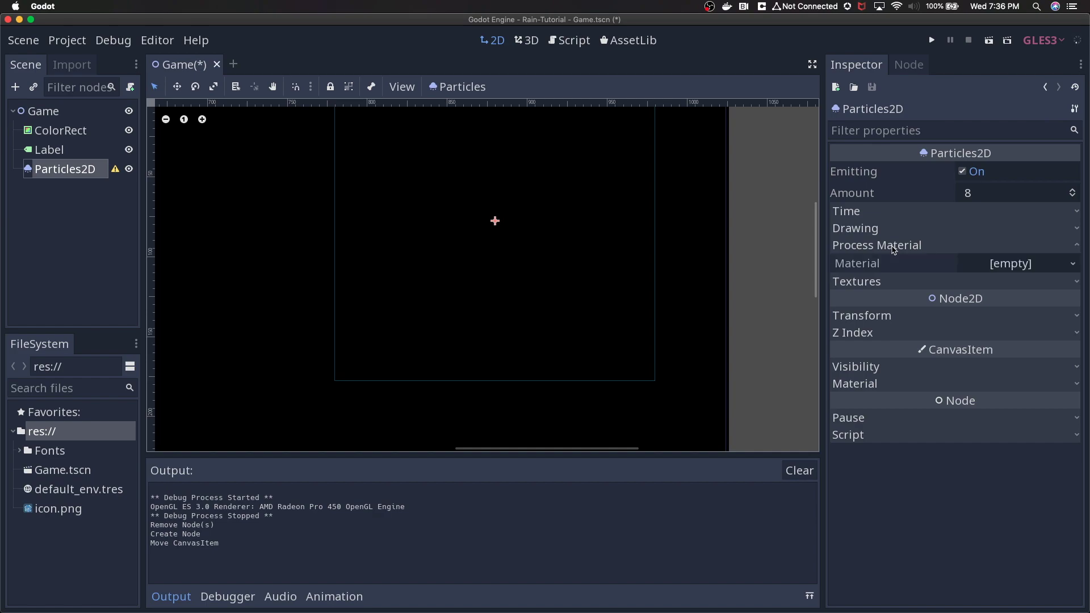
left_click(1021, 266)
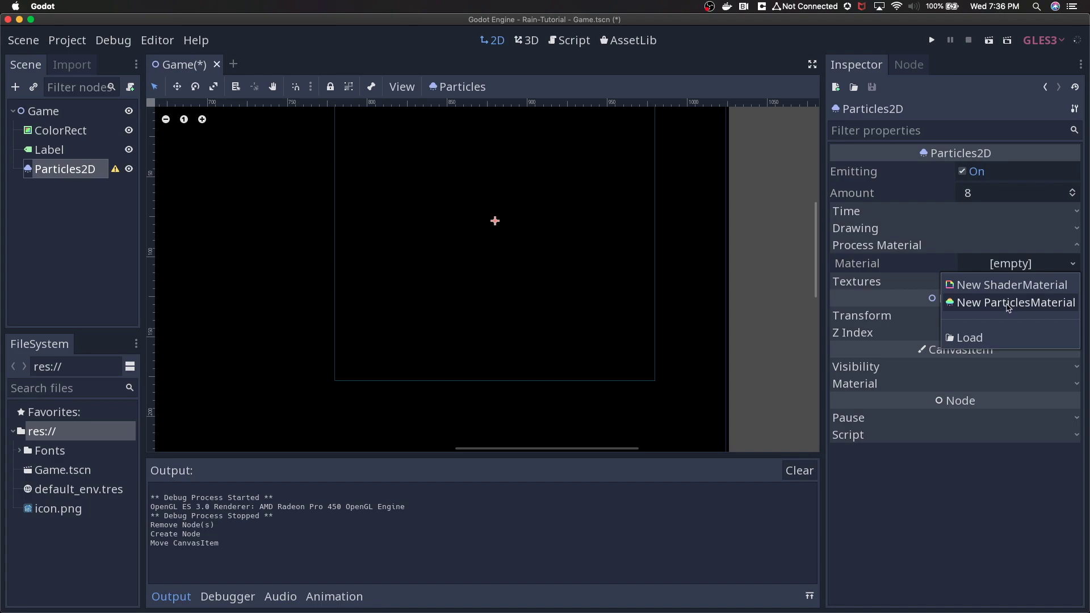
left_click(1008, 304)
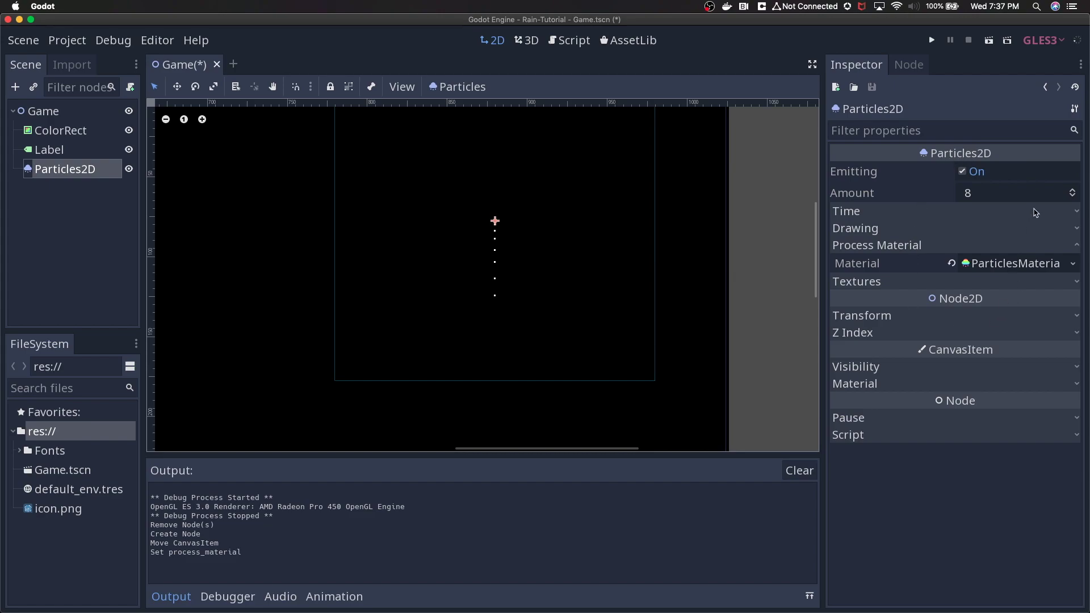
left_click(1015, 265)
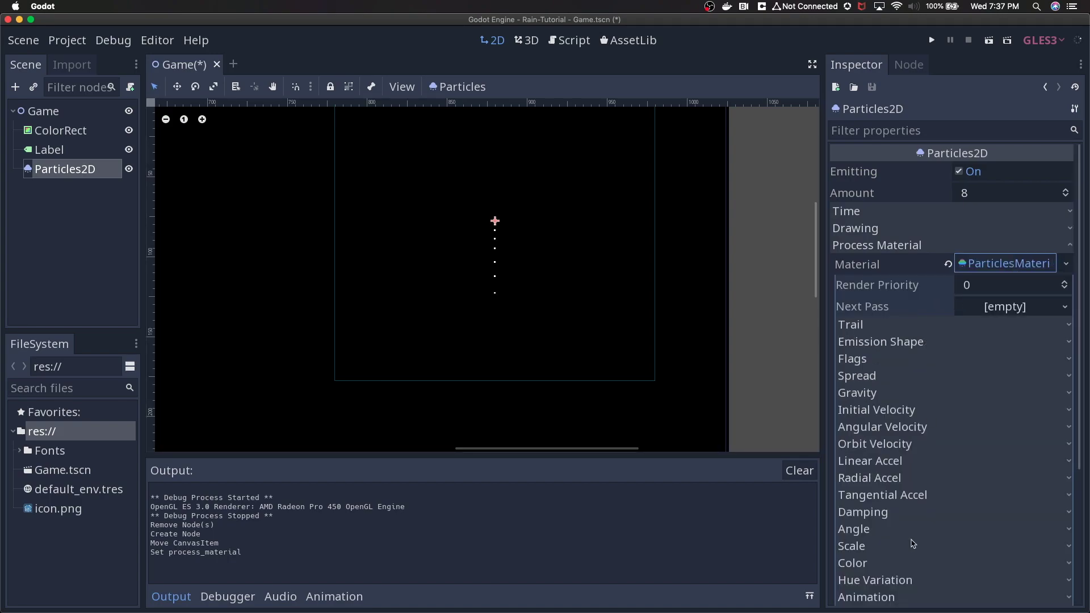
Set the ParticlesMaterial's particle Color to light blue 65a9c0 in the colour picker
left_click(979, 261)
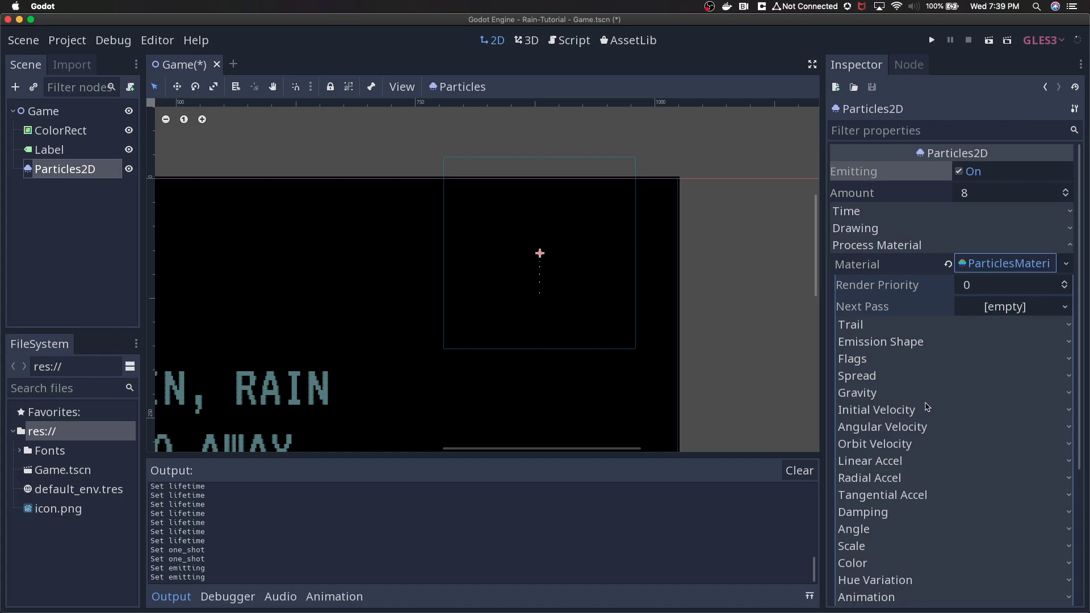
scroll(927, 407, "down", 5)
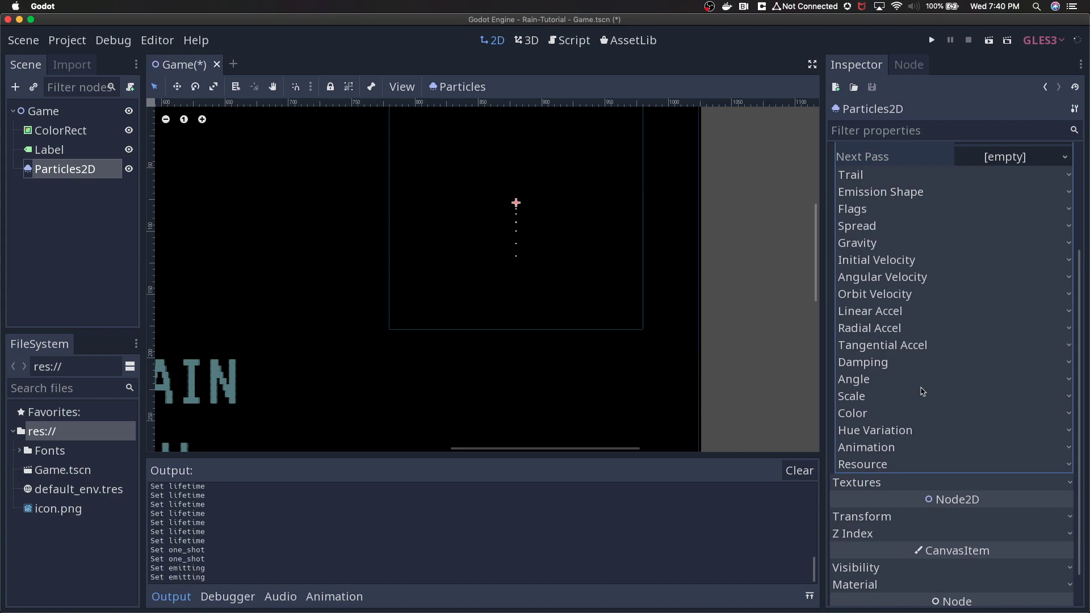
left_click(898, 419)
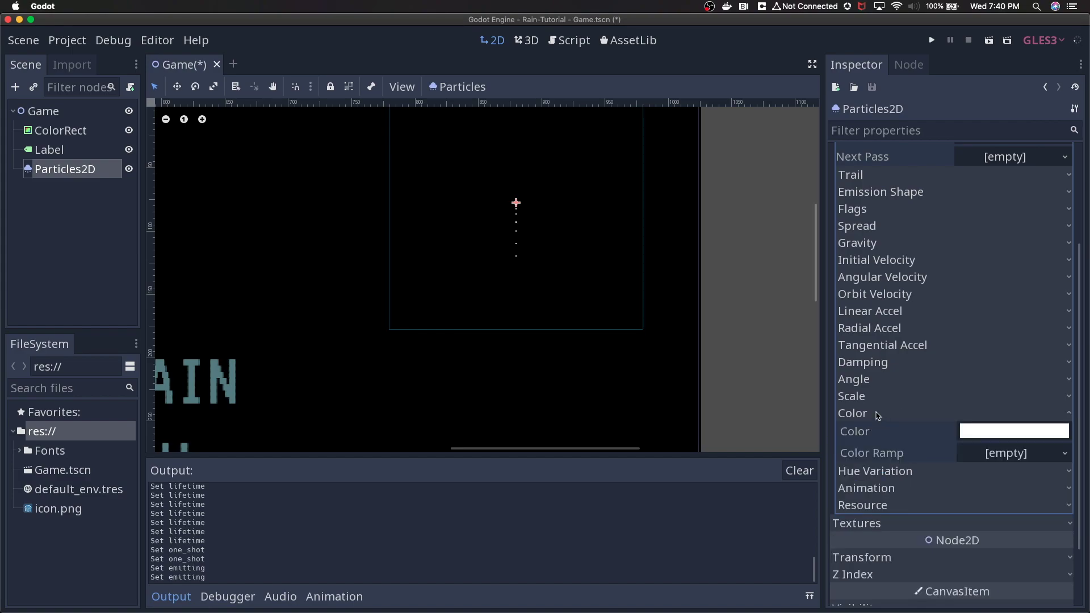
left_click(980, 430)
left_click(953, 232)
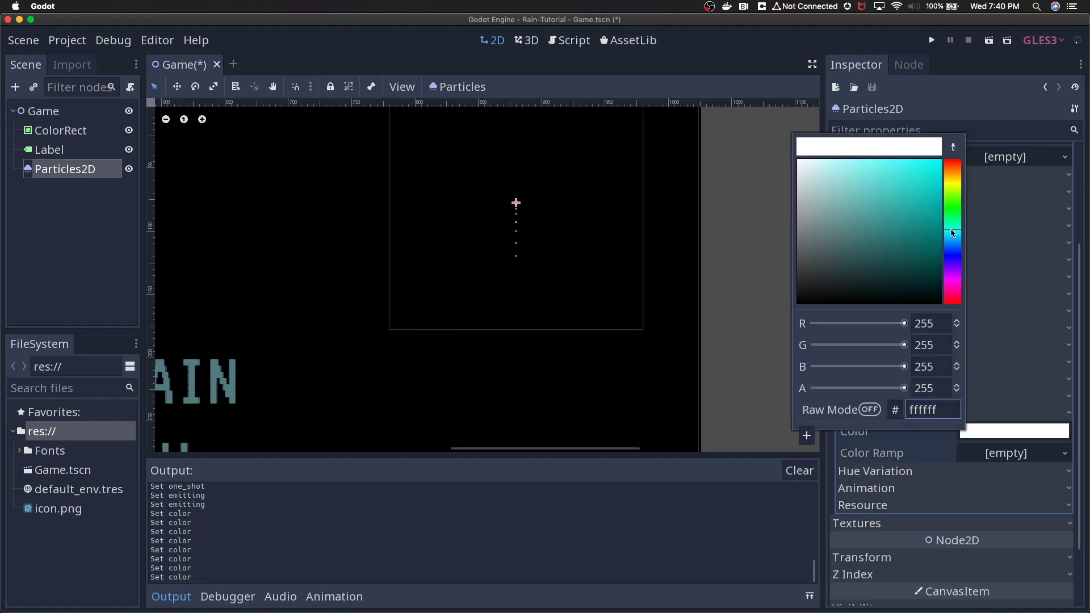
left_click_drag(953, 232, 952, 237)
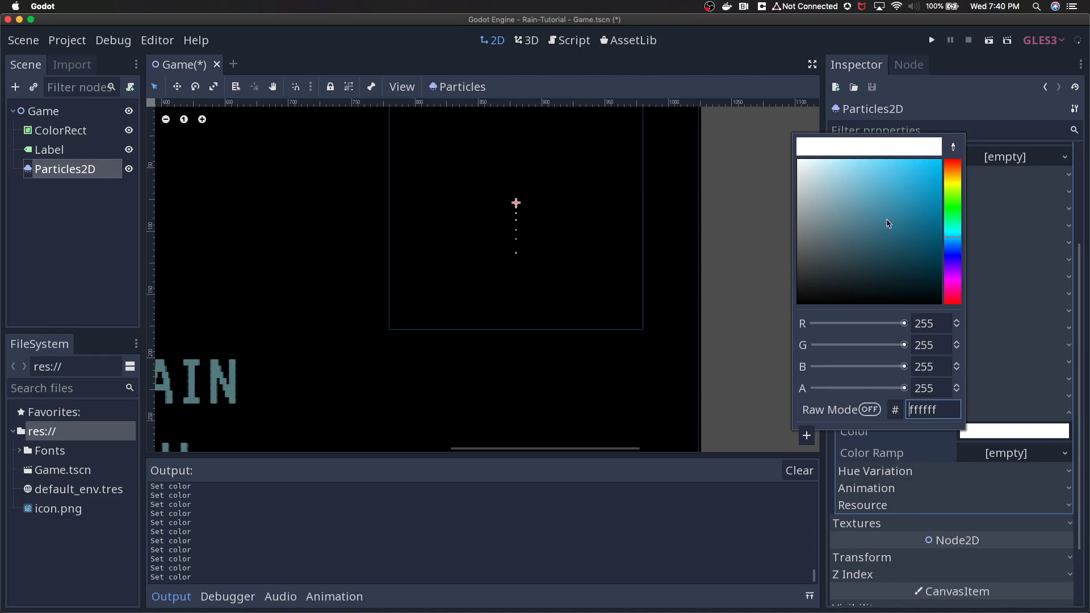
left_click(852, 207)
left_click(874, 195)
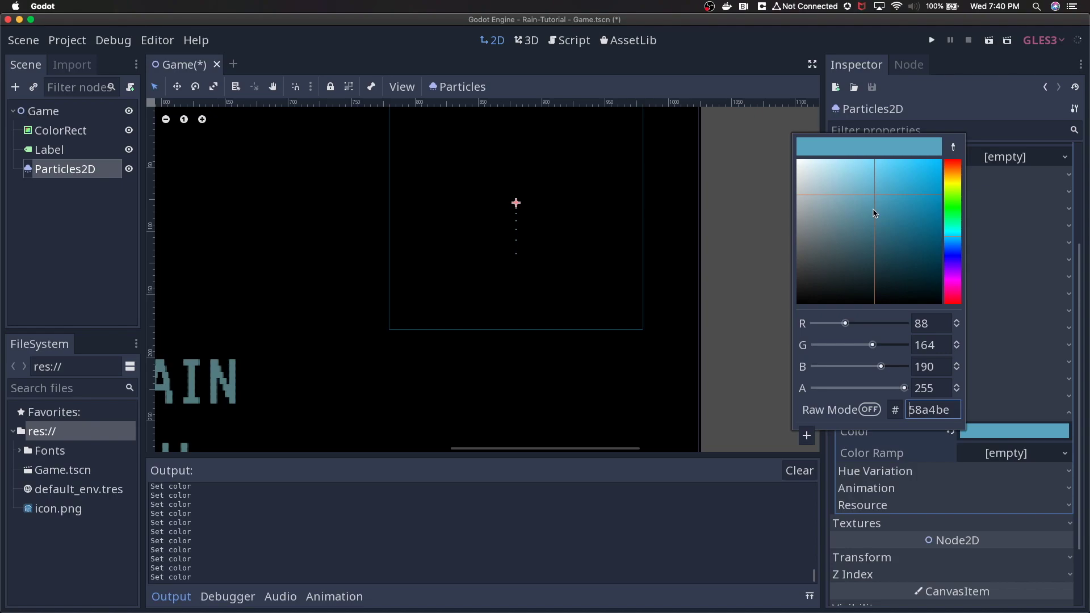
left_click(866, 194)
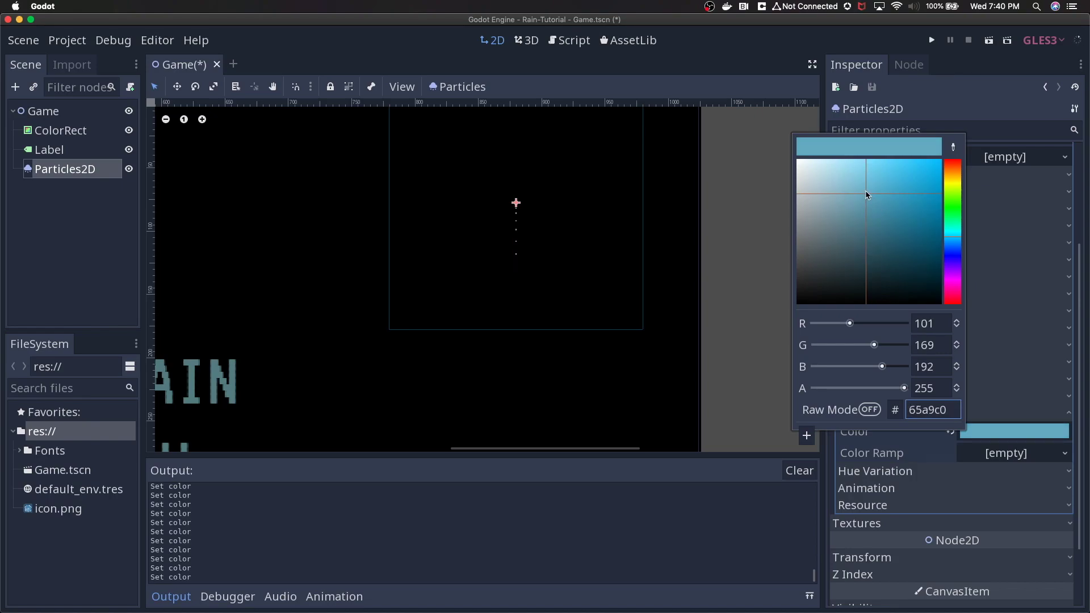
left_click(986, 249)
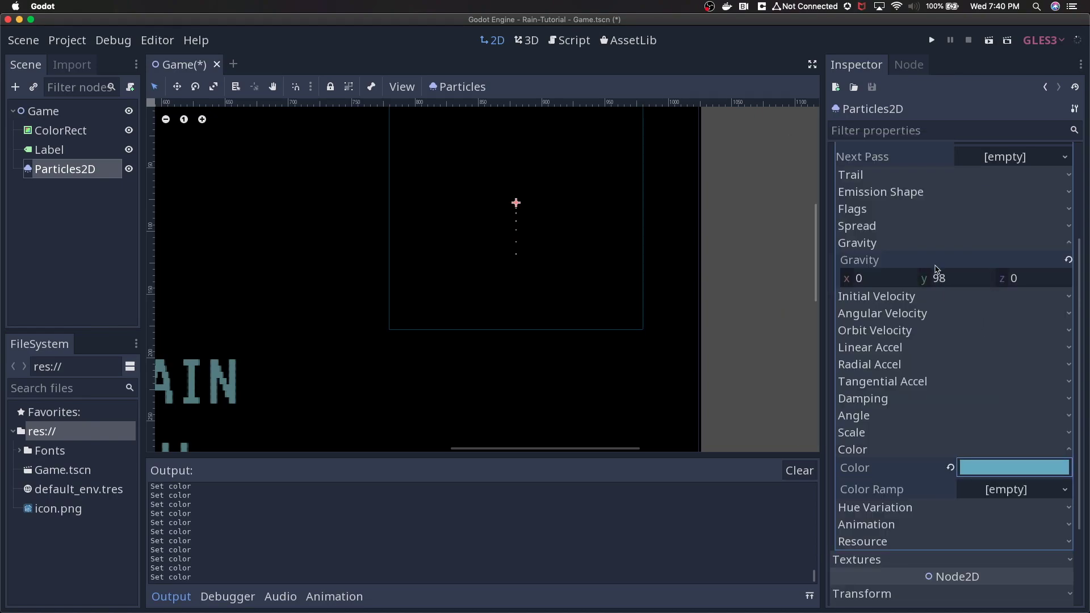
left_click(933, 245)
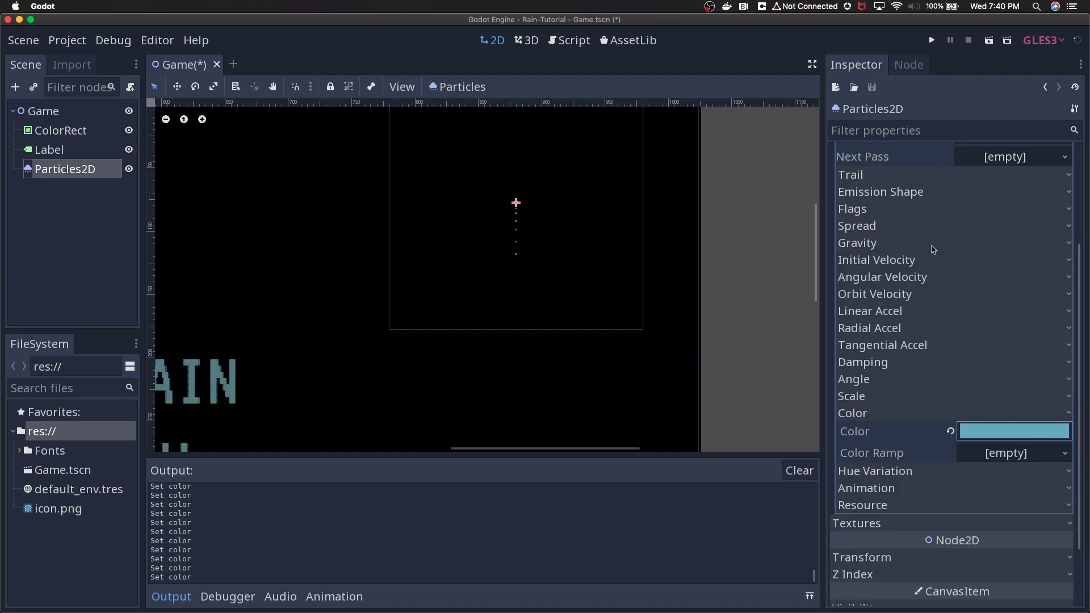
Set the ParticlesMaterial gravity to x -30, y 98 so the rain falls on a slant
left_click(898, 245)
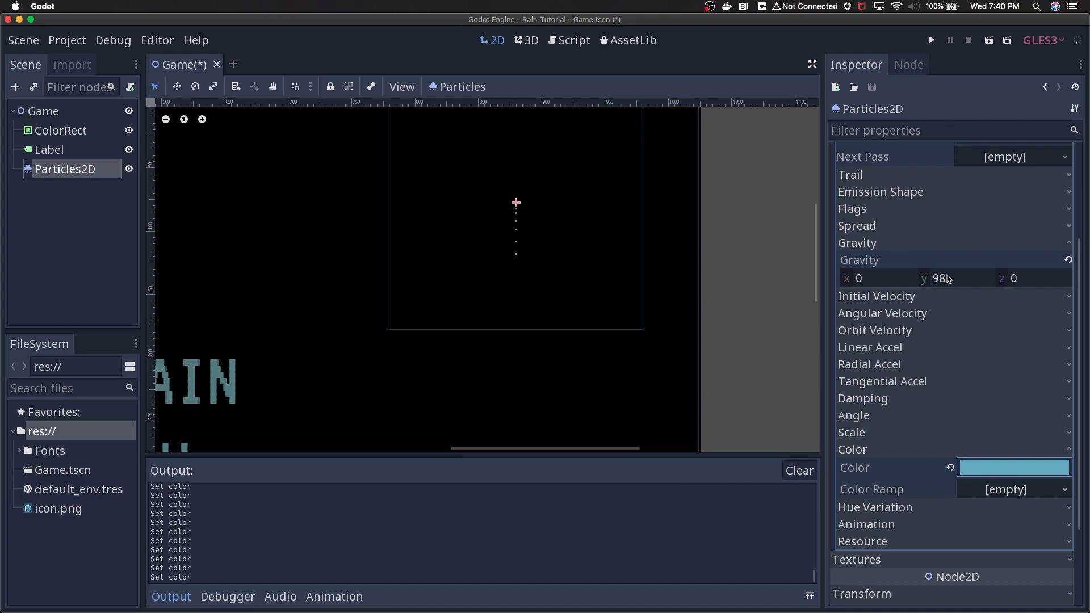
left_click(899, 279)
key("BackSpace")
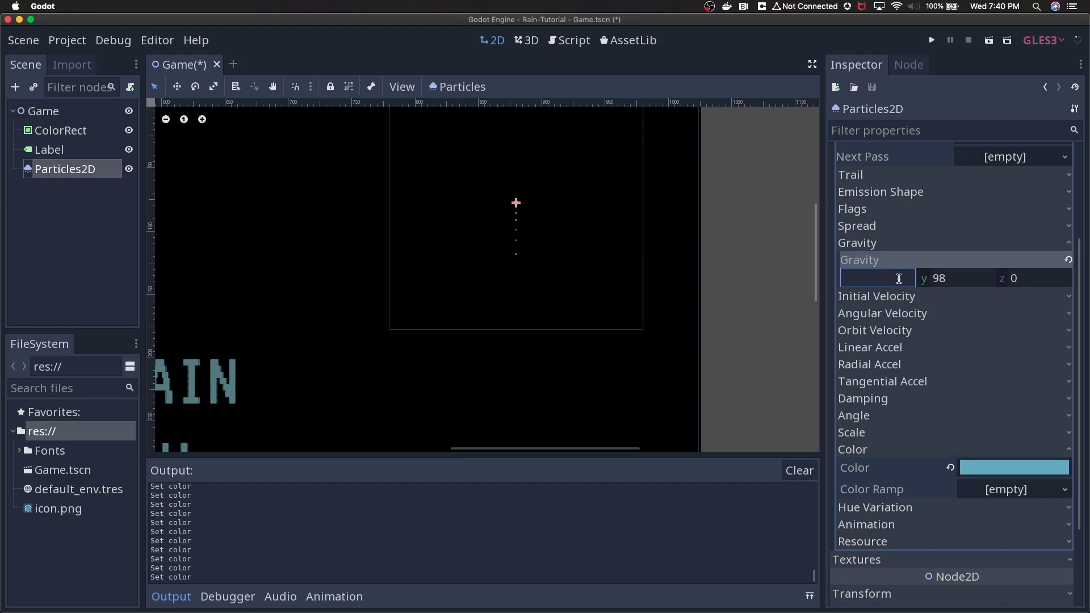
type("98")
key("Return")
left_click(889, 280)
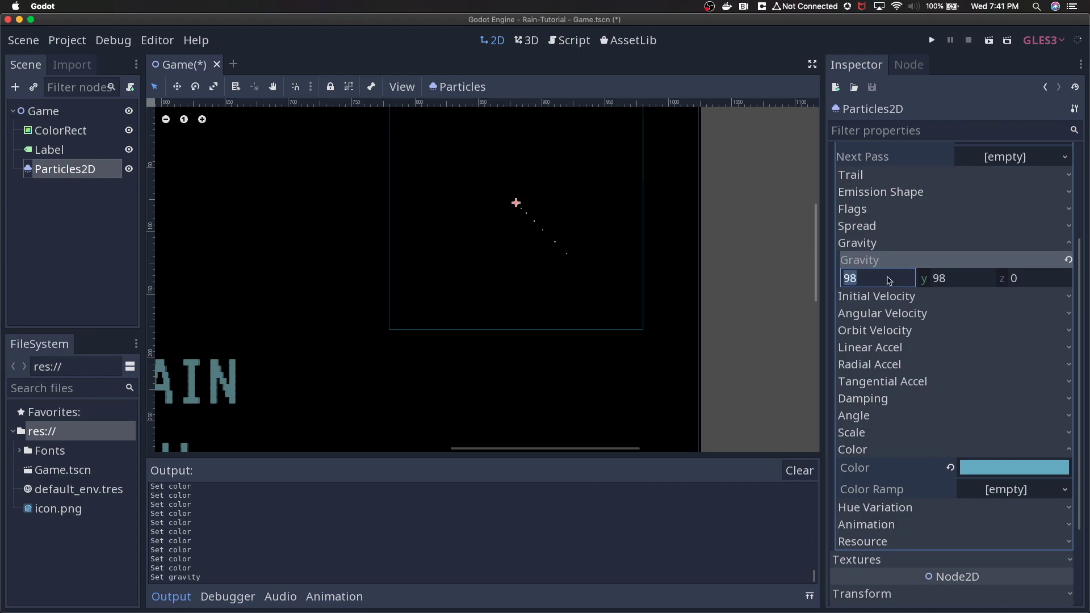
type("-30")
key("Return")
left_click(900, 244)
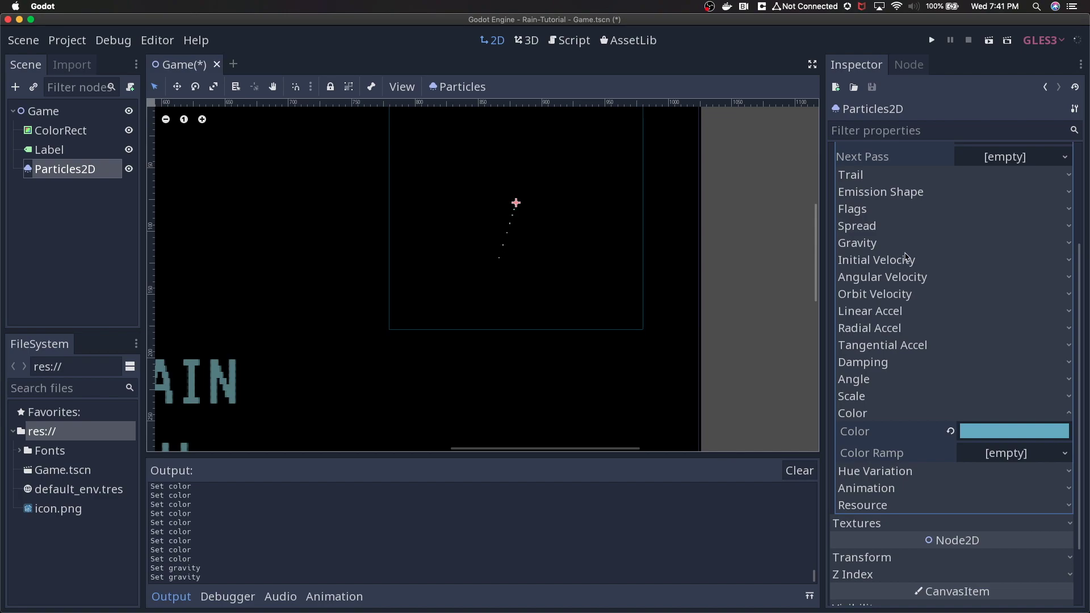
scroll(895, 263, "up", 5)
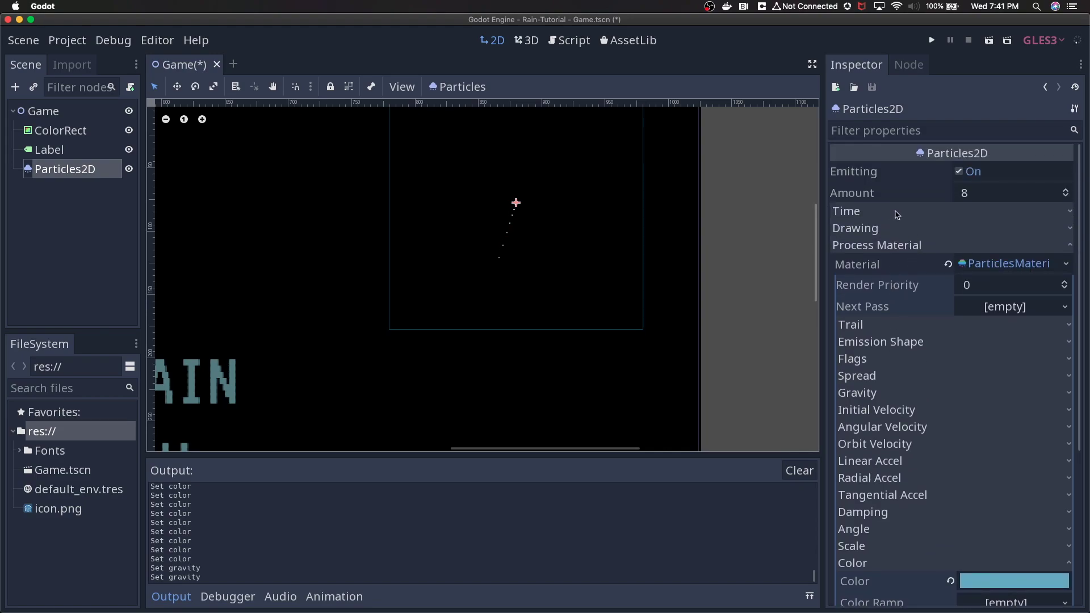
Set particle Lifetime to 3 and check the longer drops falling past the RAIN, RAIN GO AWAY label
left_click(851, 212)
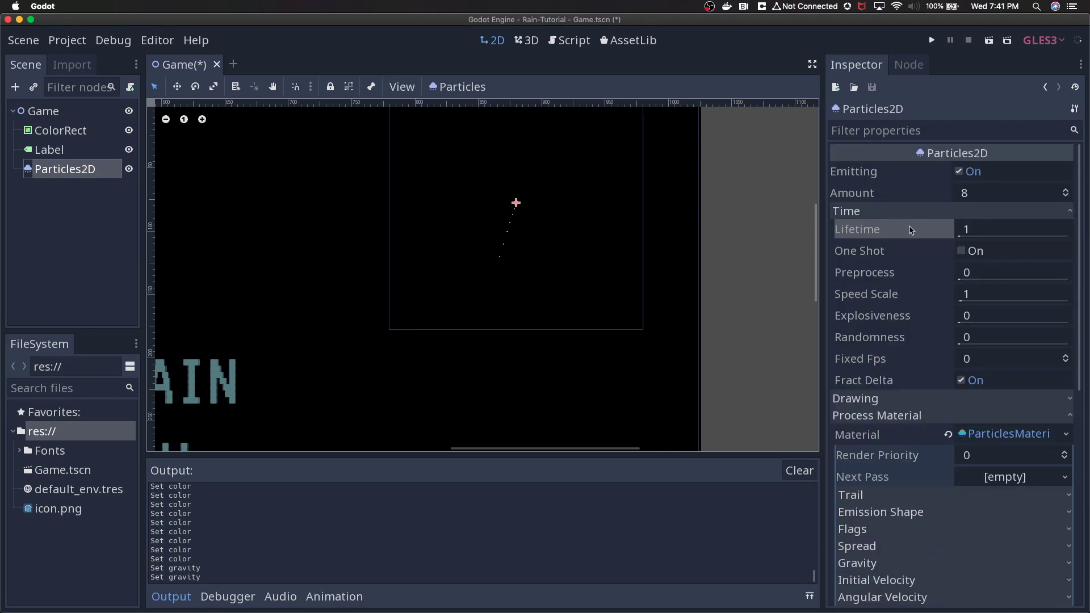
left_click(972, 231)
type("3")
key("Return")
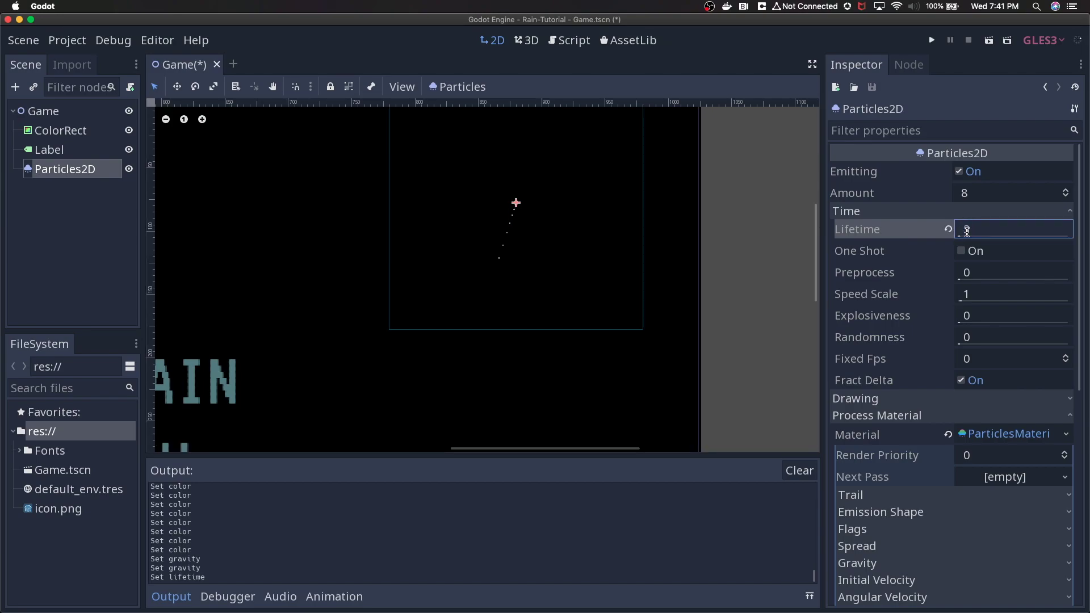
scroll(704, 333, "down", 2)
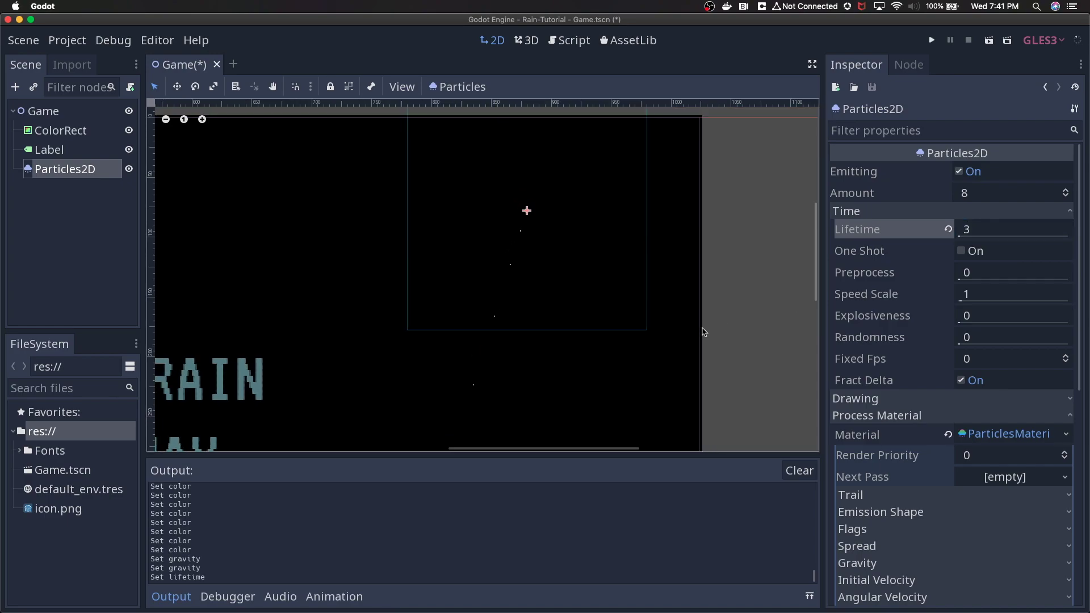
middle_click_drag(657, 348, 670, 190)
scroll(611, 289, "left", 3)
scroll(613, 273, "down", 3)
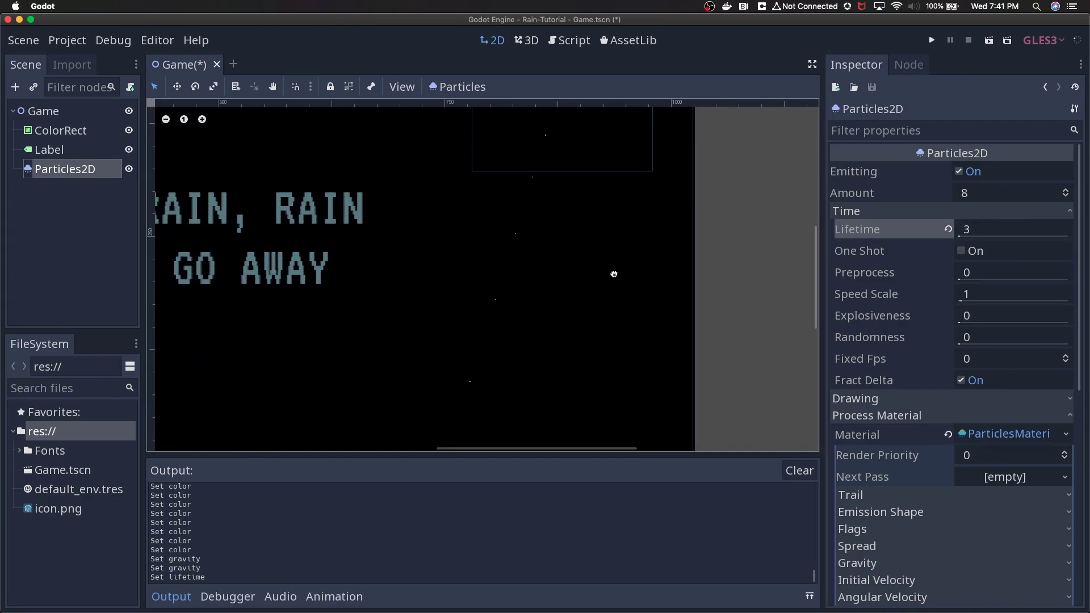
scroll(615, 250, "down", 2)
scroll(613, 250, "up", 5)
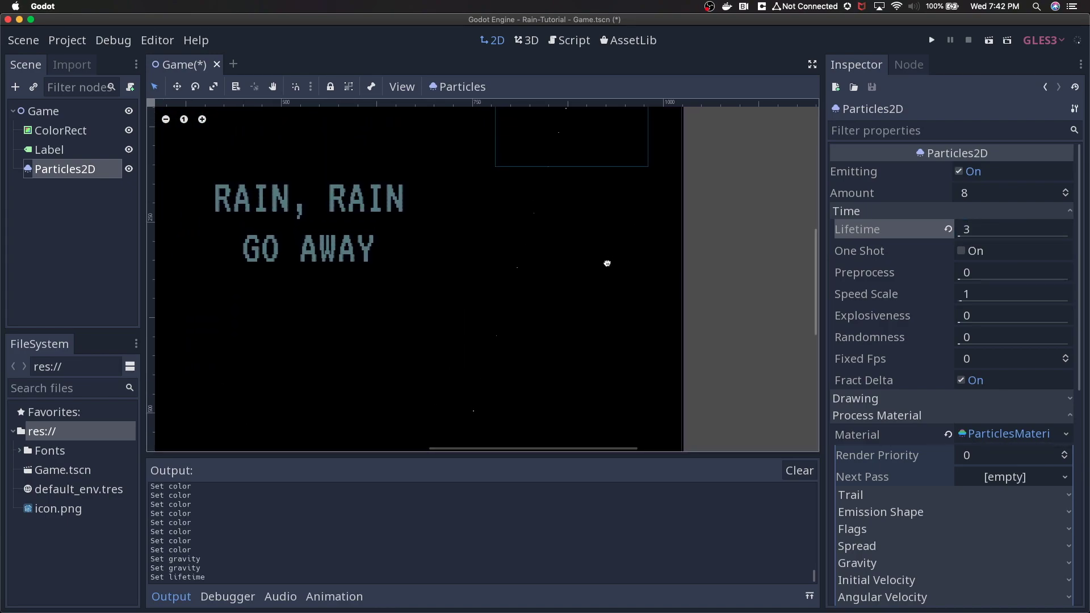
scroll(574, 210, "up", 5)
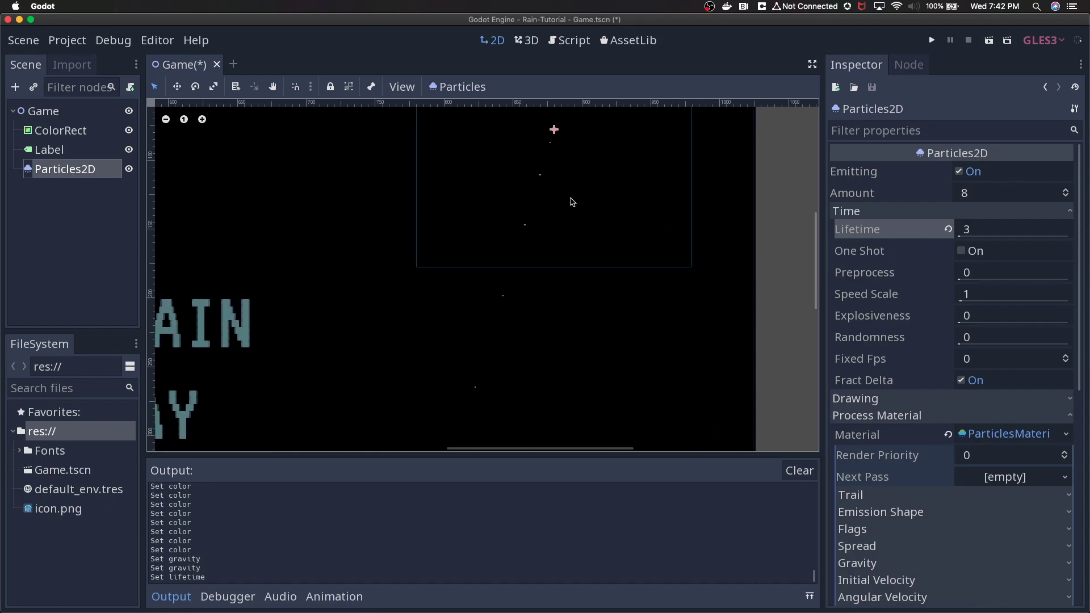
left_click(914, 211)
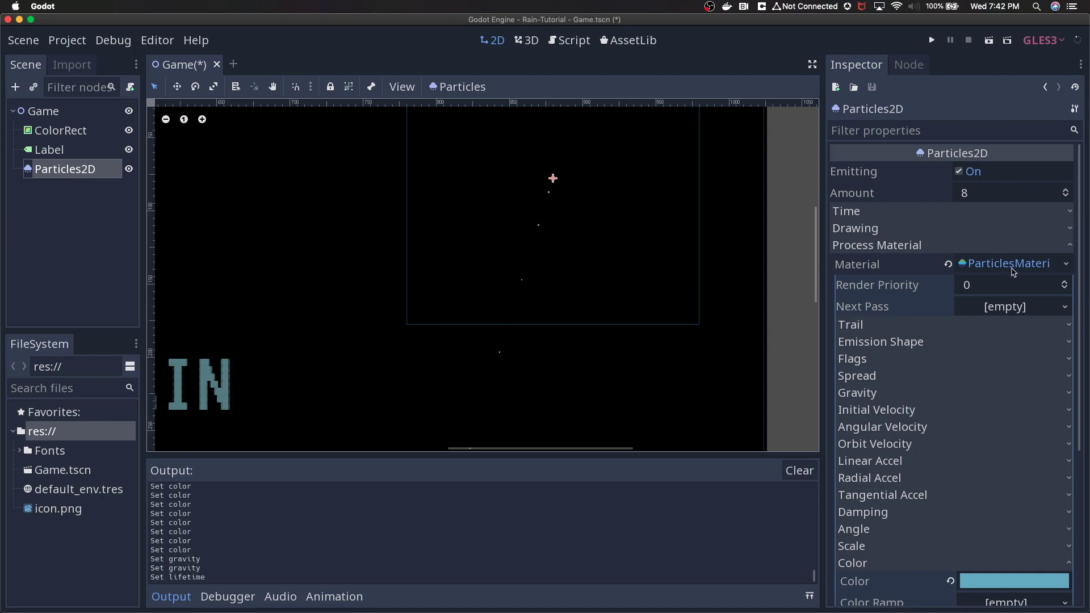
Switch the emission shape to Box with an x extent of 200
left_click(908, 343)
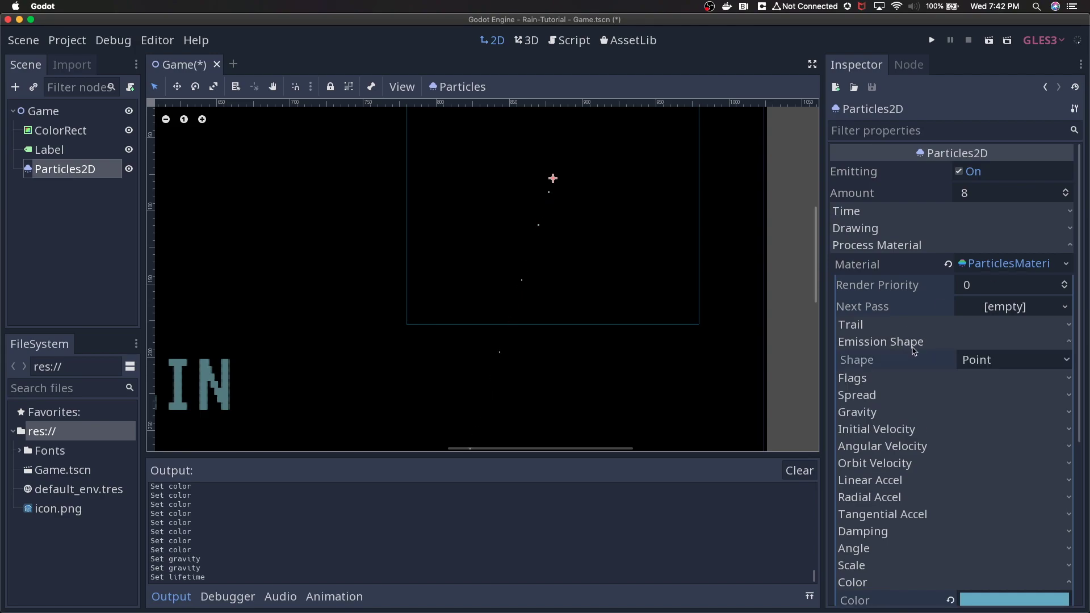
left_click(986, 363)
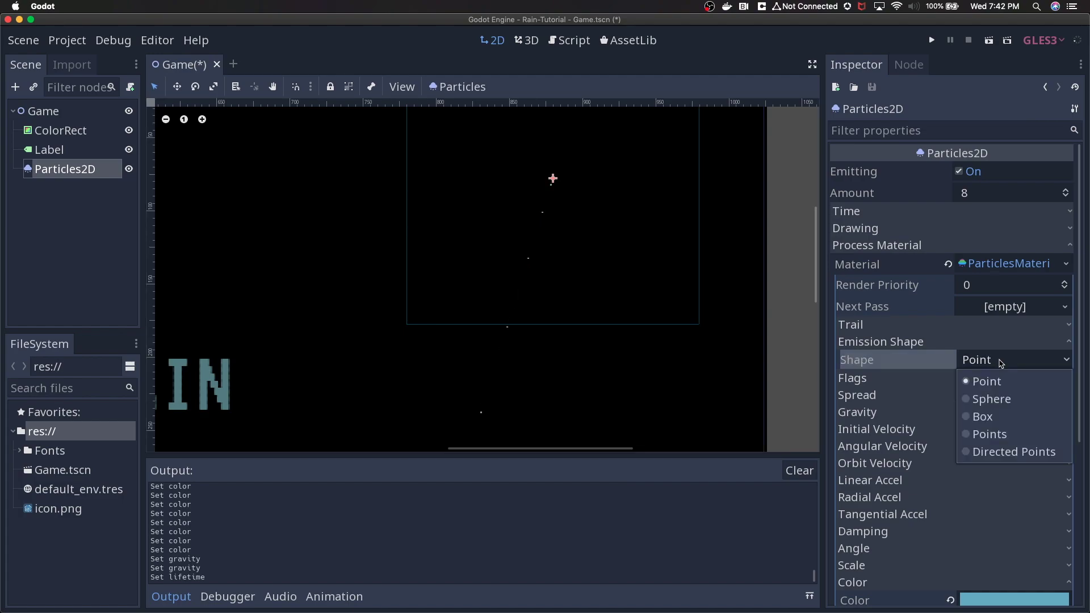
left_click(990, 418)
scroll(991, 423, "down", 3)
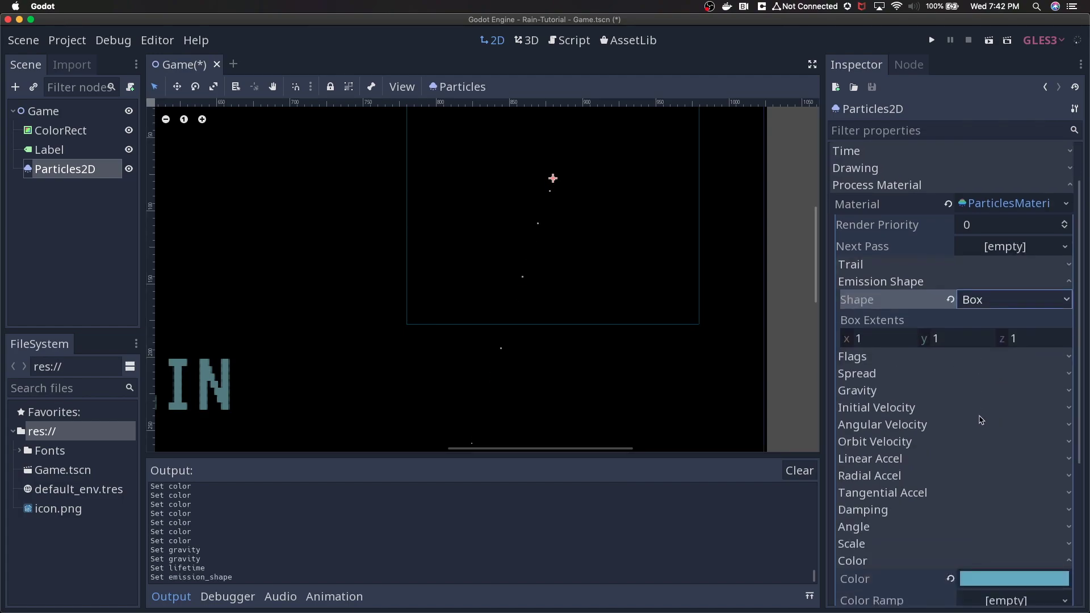
left_click(889, 339)
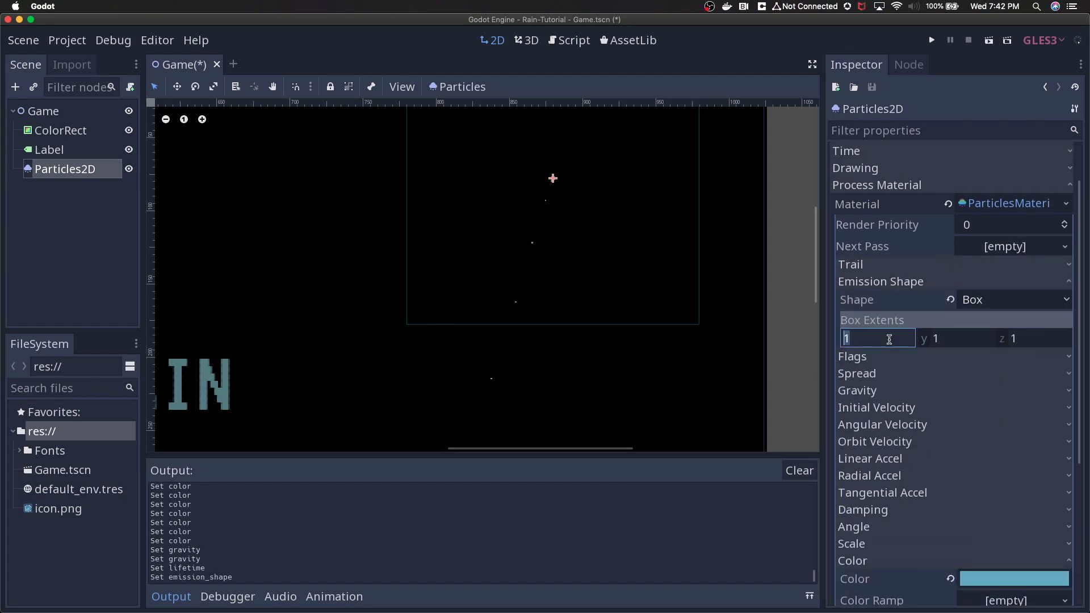
type("200")
key("Return")
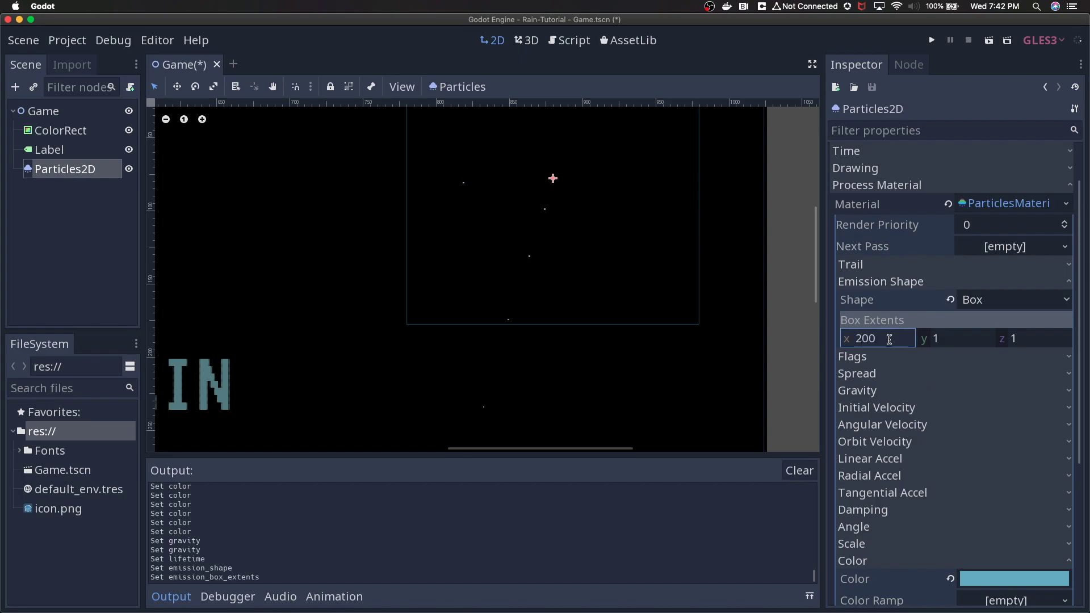
scroll(613, 281, "down", 2)
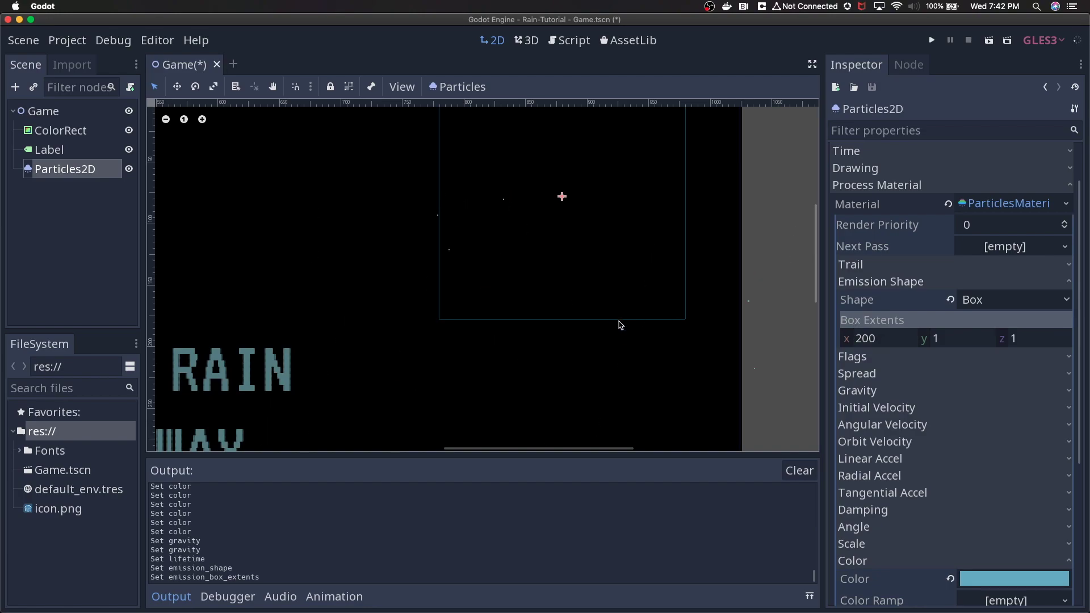
scroll(915, 384, "up", 2)
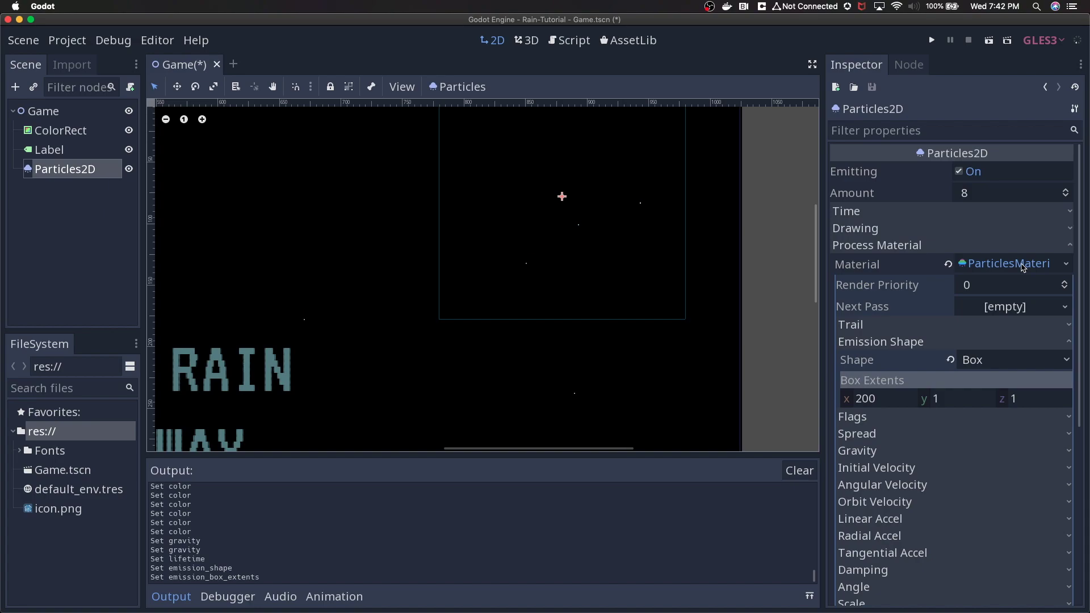
Set Amount to 200 and move the emitter up to the black rect's top edge
left_click(970, 196)
type("200")
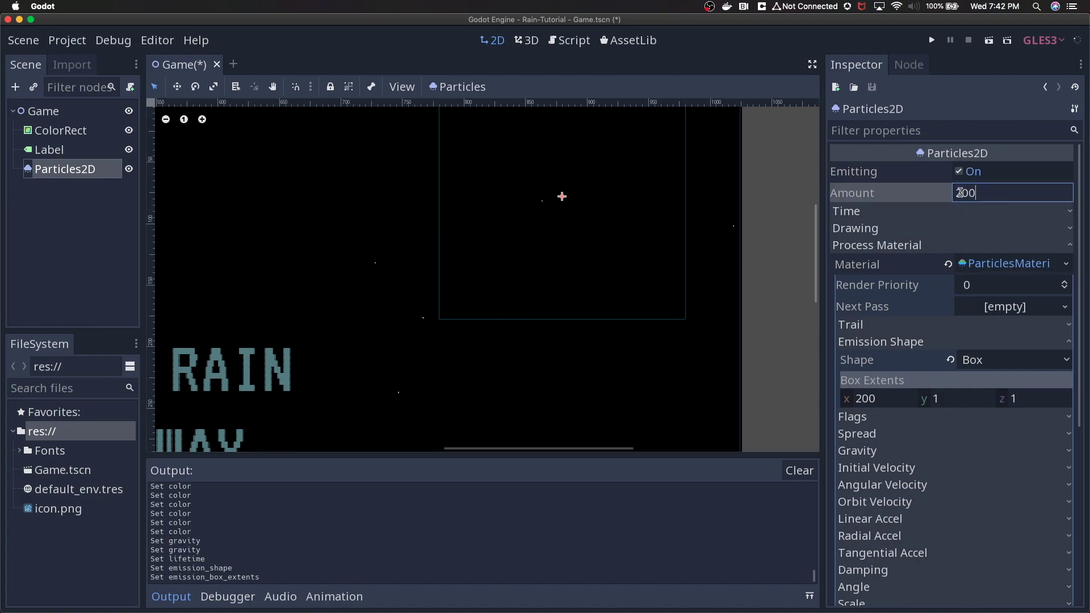
key("Return")
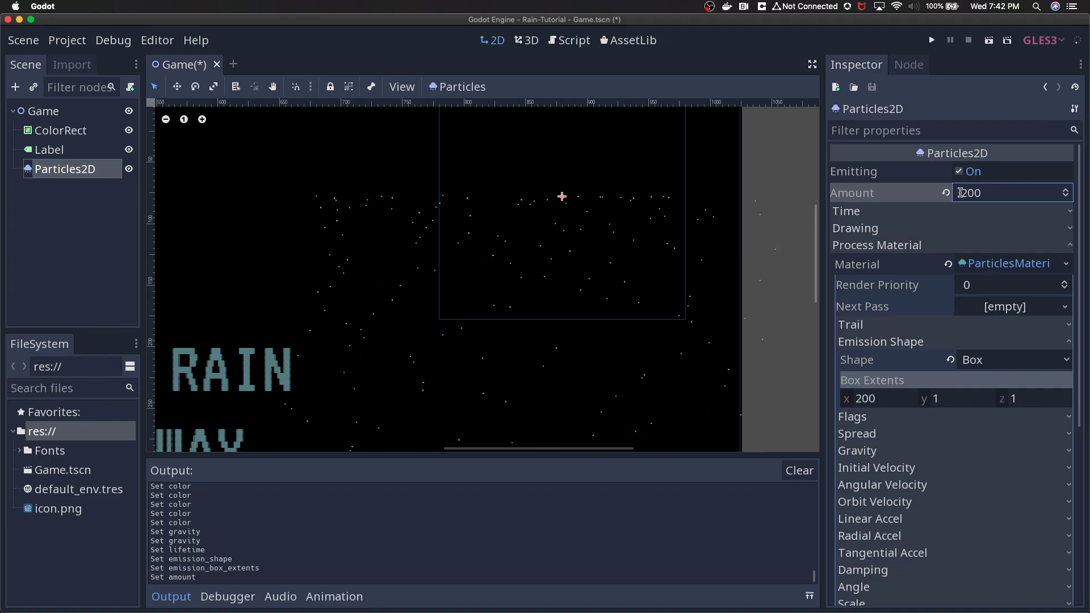
scroll(652, 348, "down", 3)
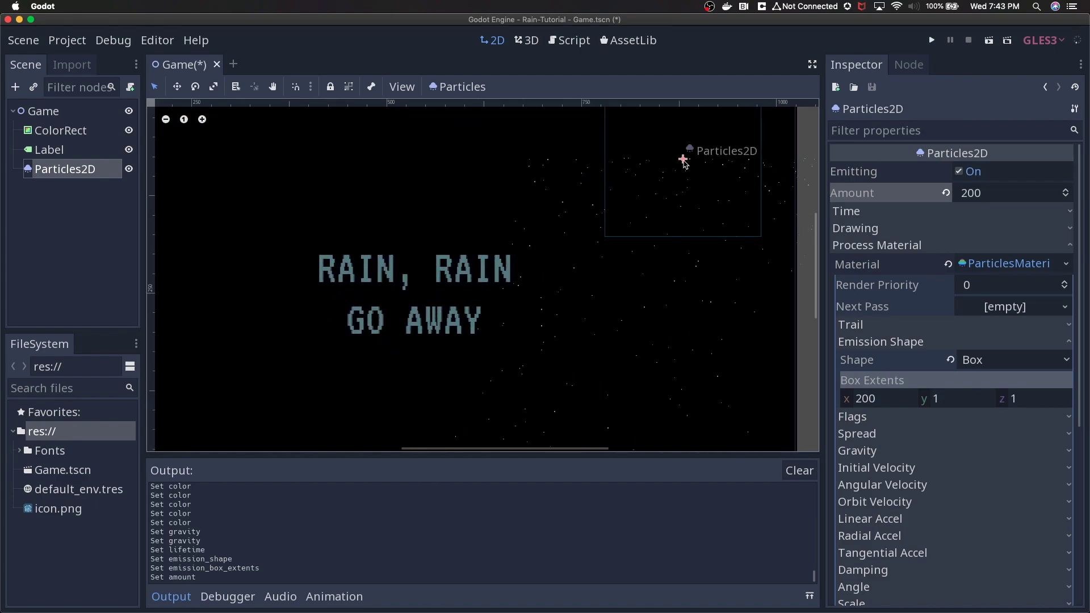
left_click_drag(683, 154, 666, 112)
scroll(660, 267, "down", 2)
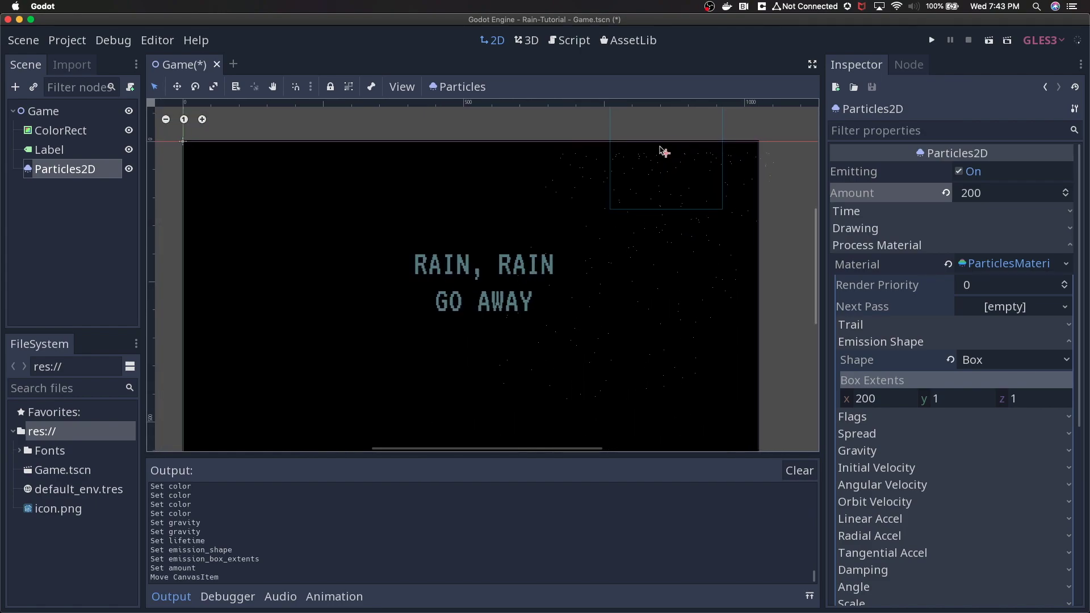
left_click_drag(666, 154, 661, 125)
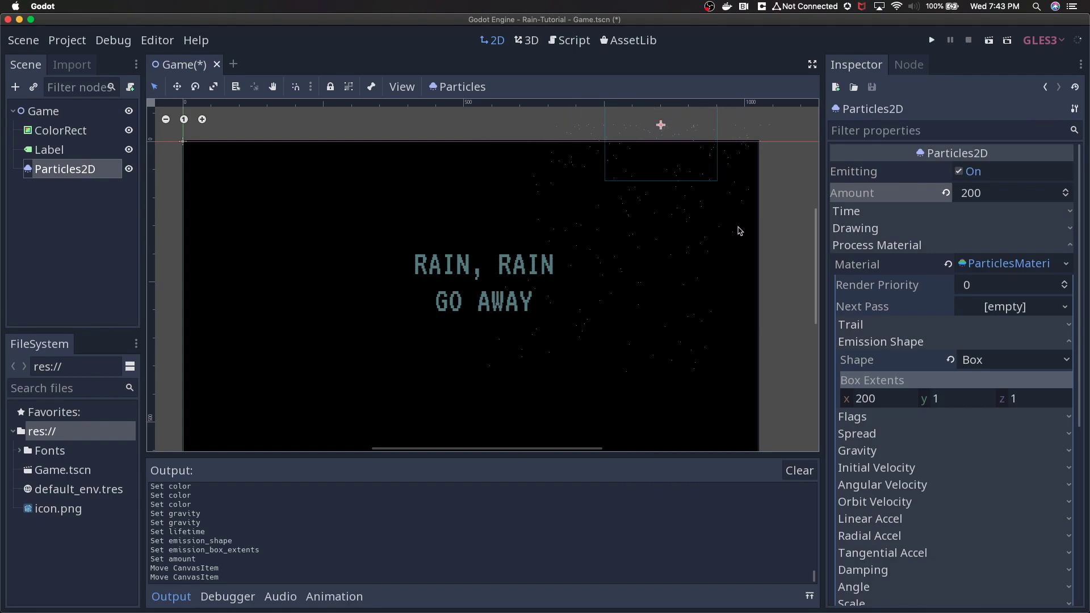
Raise the particle Amount to 700
left_click(977, 196)
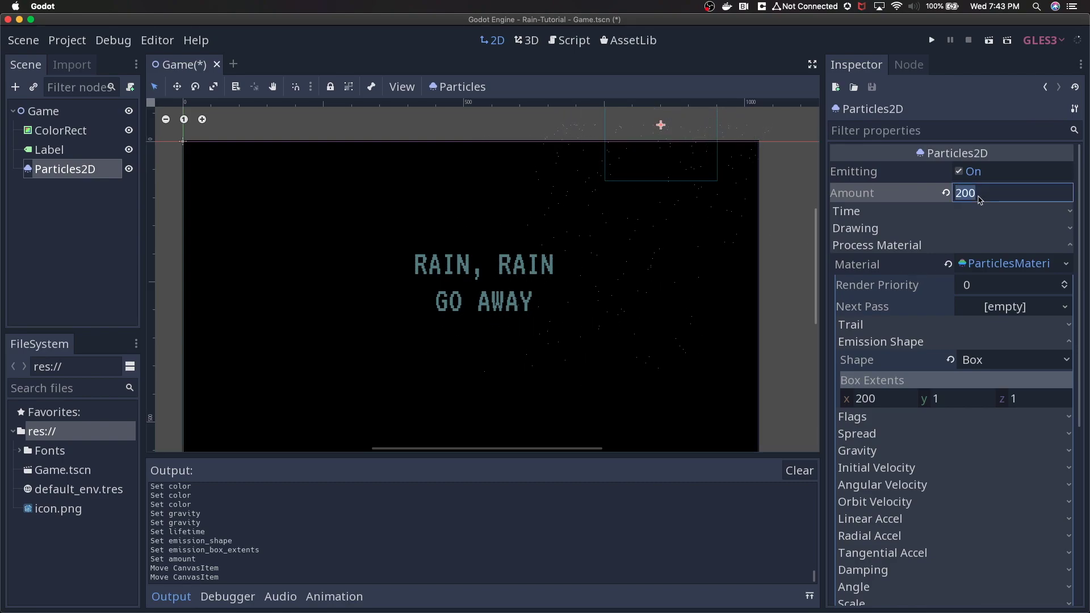
type("700")
key("Return")
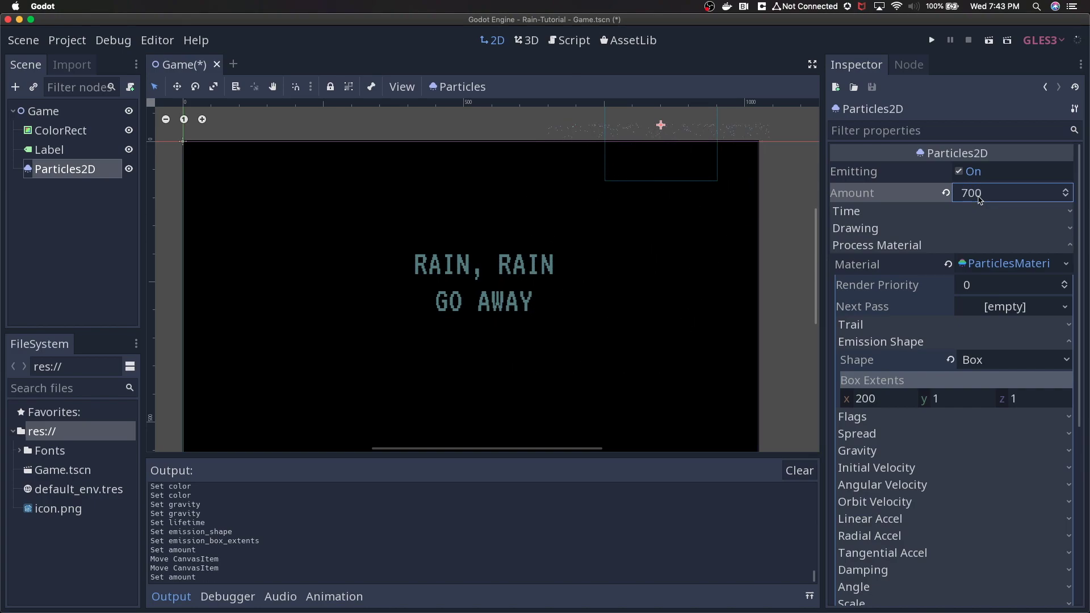
scroll(955, 400, "down", 1)
Widen the emission box x extent to 600 and nudge the emitter to centre it above the black area
left_click(895, 383)
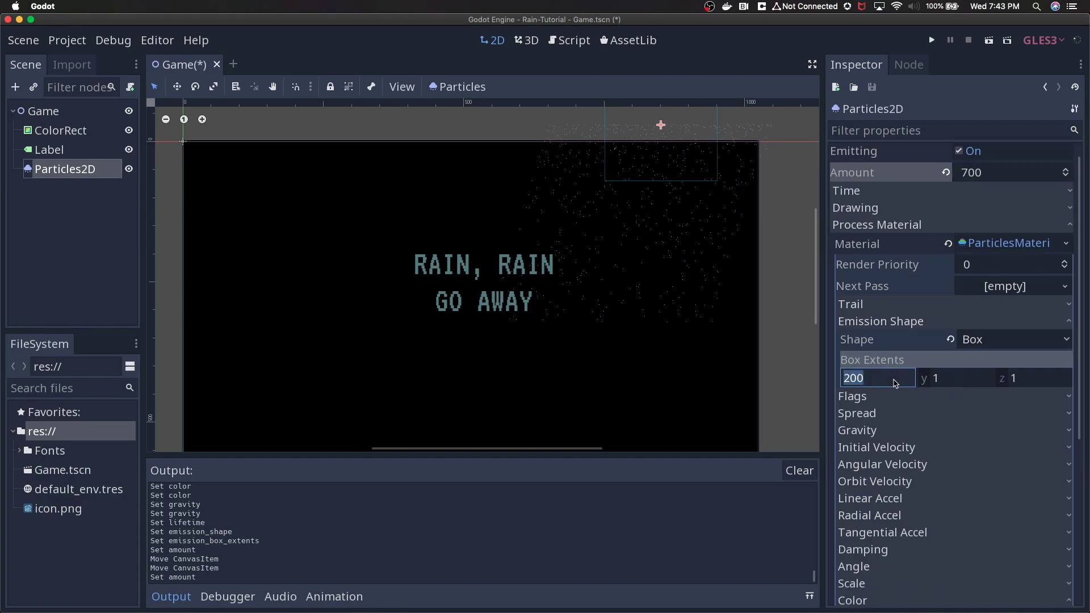
type("600")
key("Return")
scroll(705, 209, "down", 1)
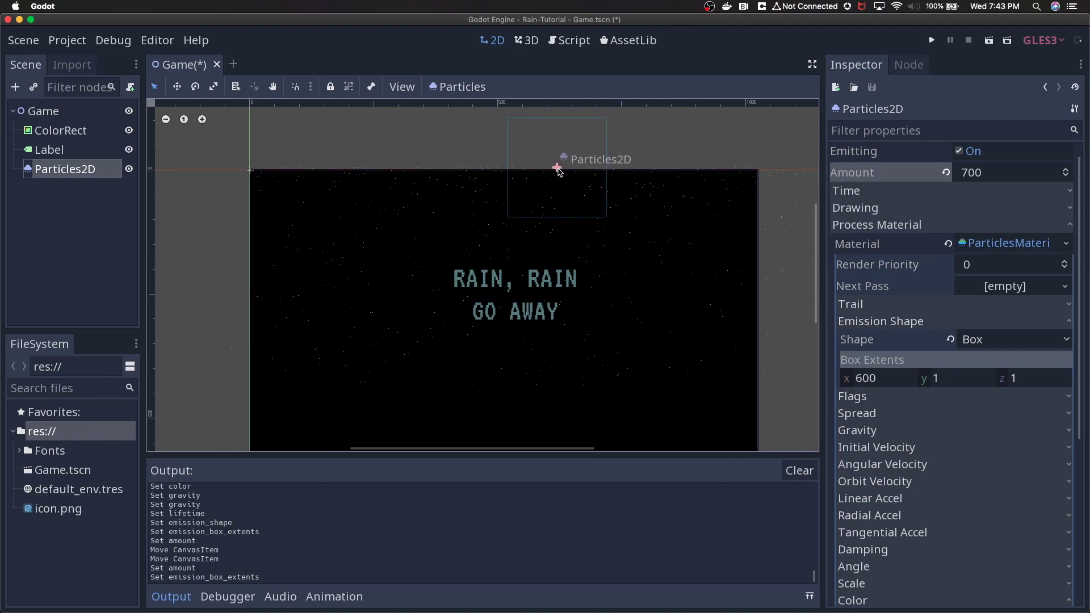
left_click_drag(557, 171, 557, 170)
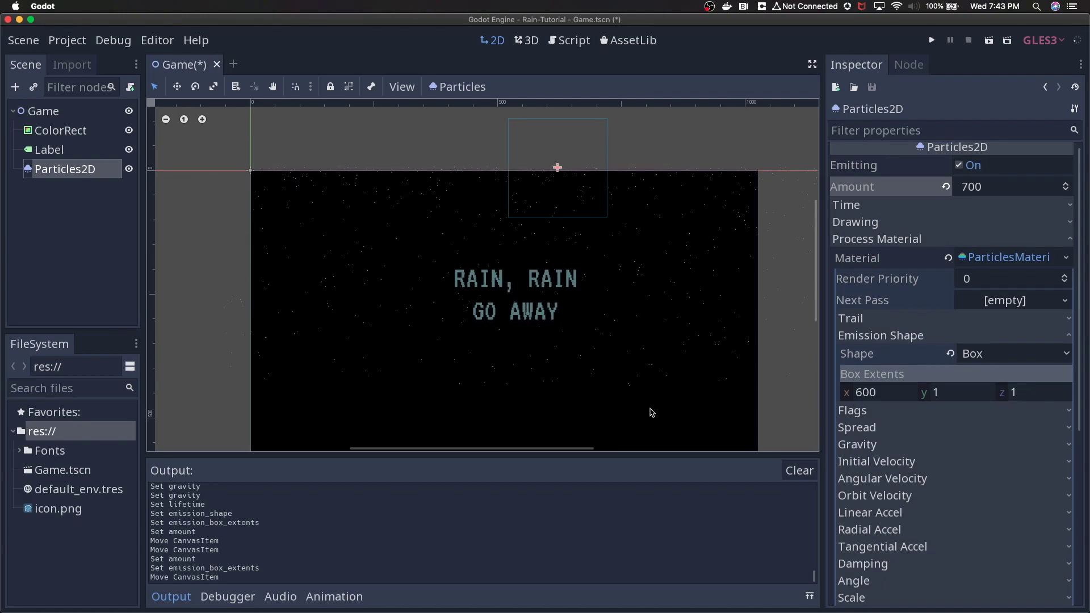
Try particle Lifetimes of 3.2 and then 3.5
left_click(944, 215)
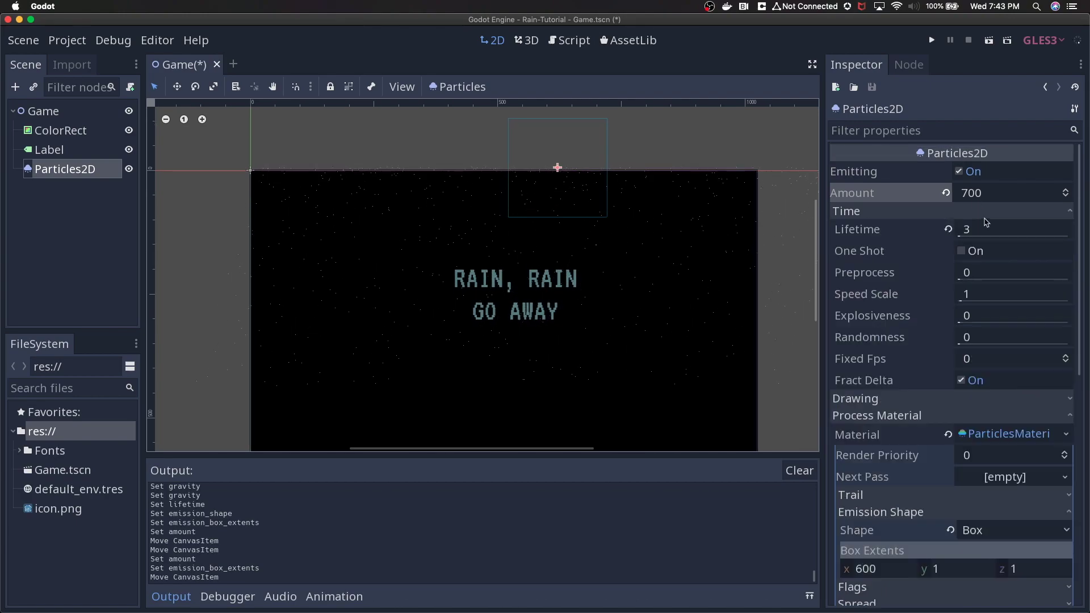
left_click(984, 230)
type("3.2")
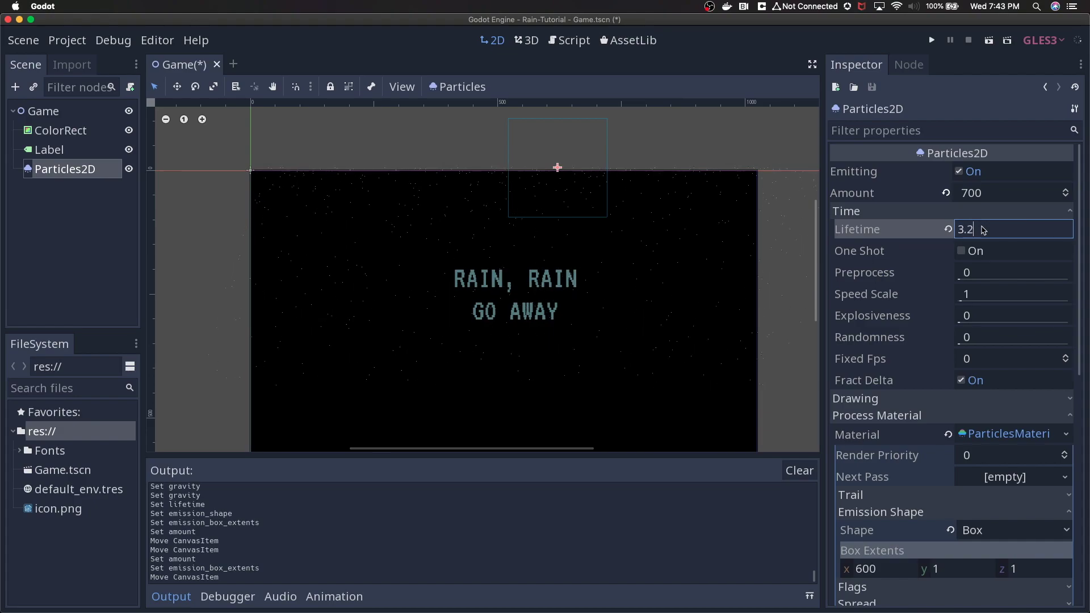
key("Return")
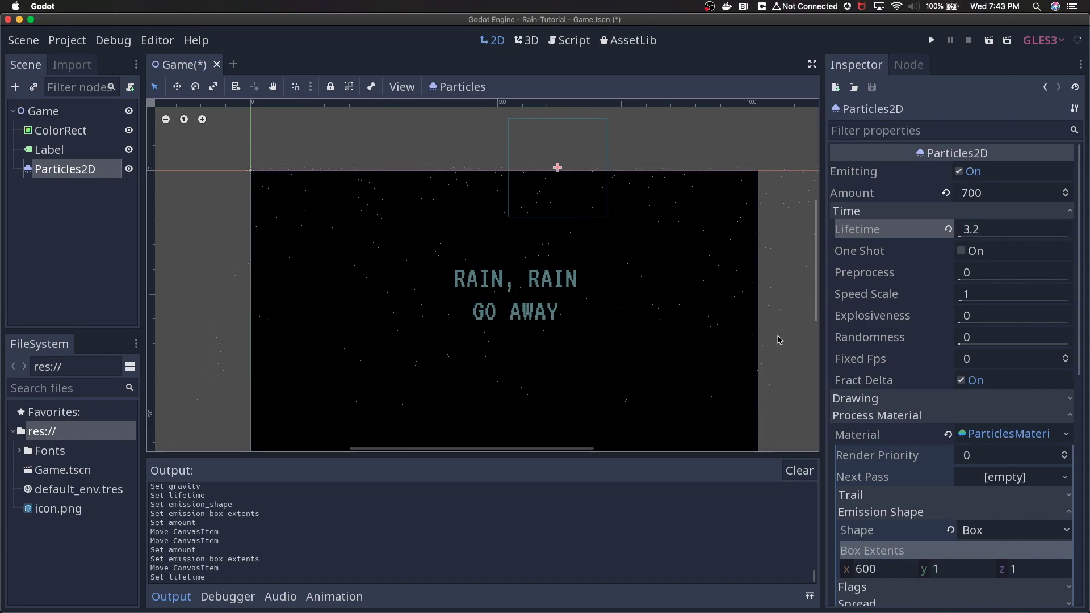
scroll(777, 323, "down", 3)
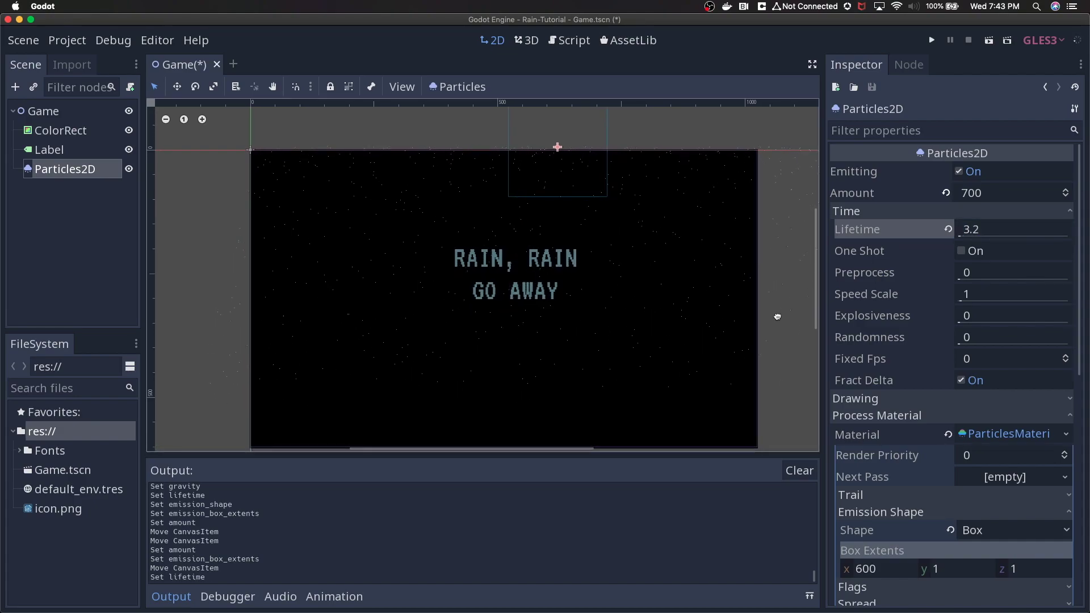
left_click(993, 230)
type("3.5")
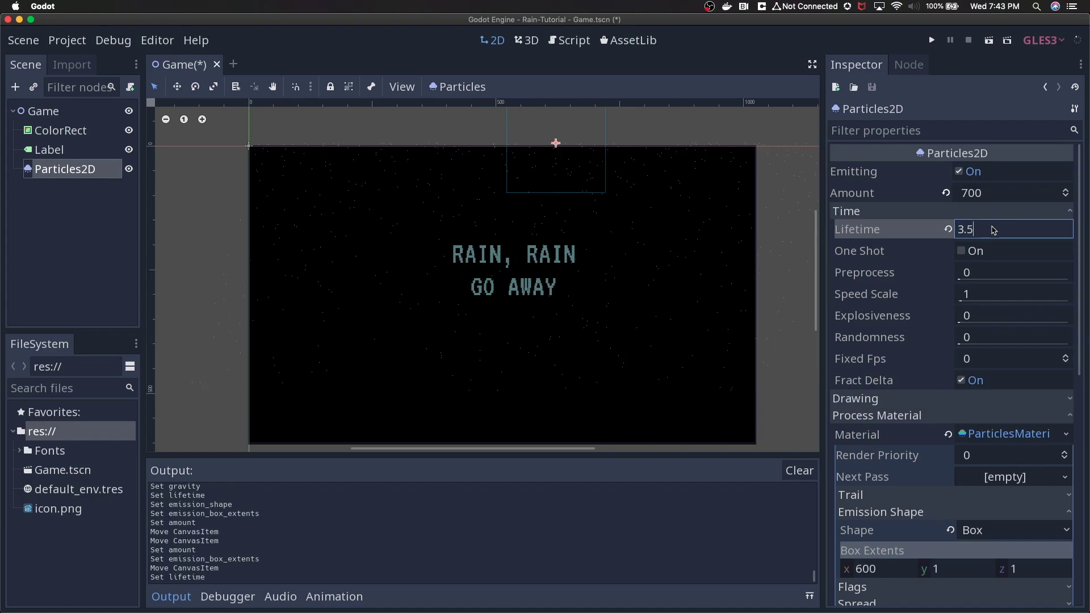
key("Return")
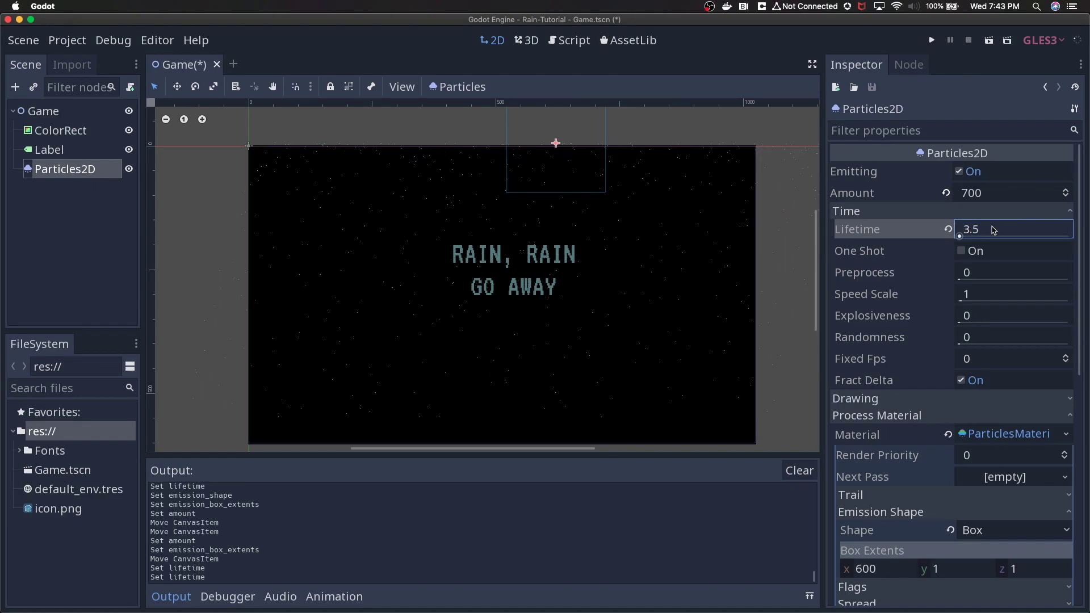
Set Lifetime to 4.5 and run the game to preview the rain
left_click(994, 230)
type("4.5")
key("Return")
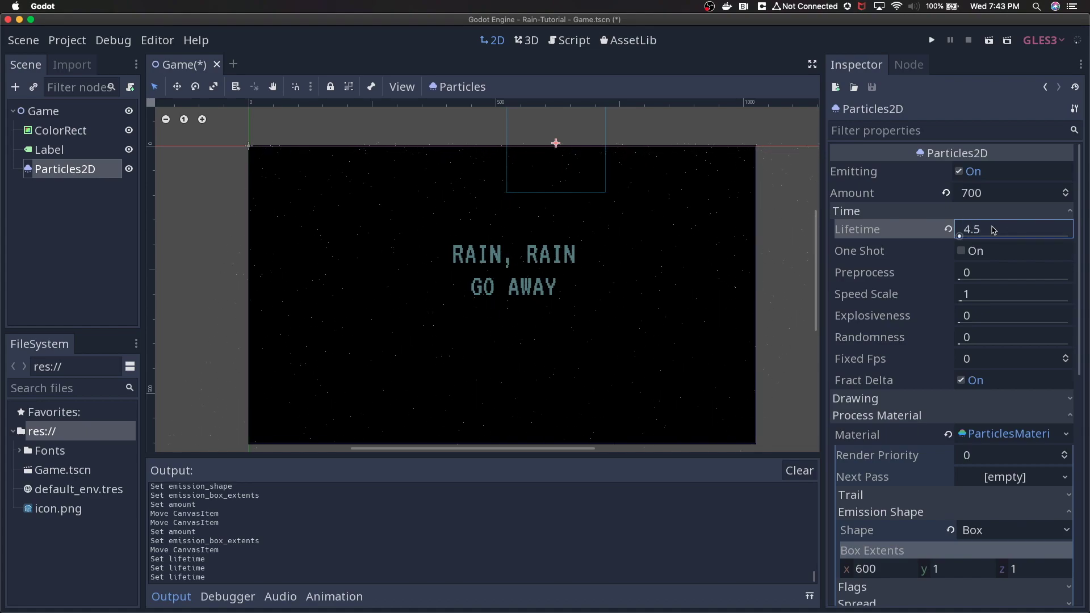
left_click(932, 39)
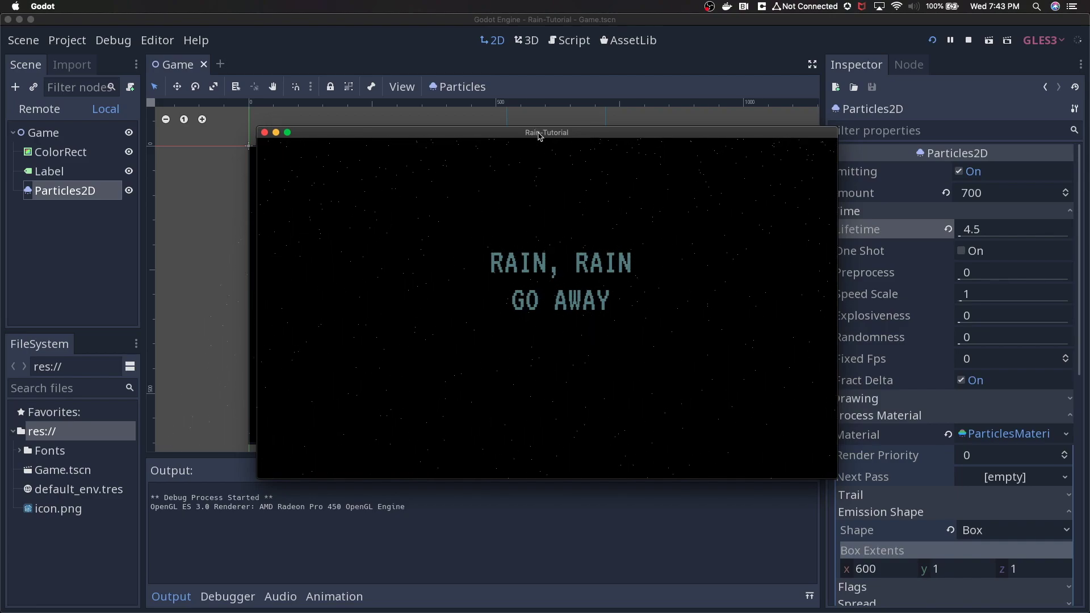
Close the running Rain-Tutorial game window to return to the editor
left_click(265, 133)
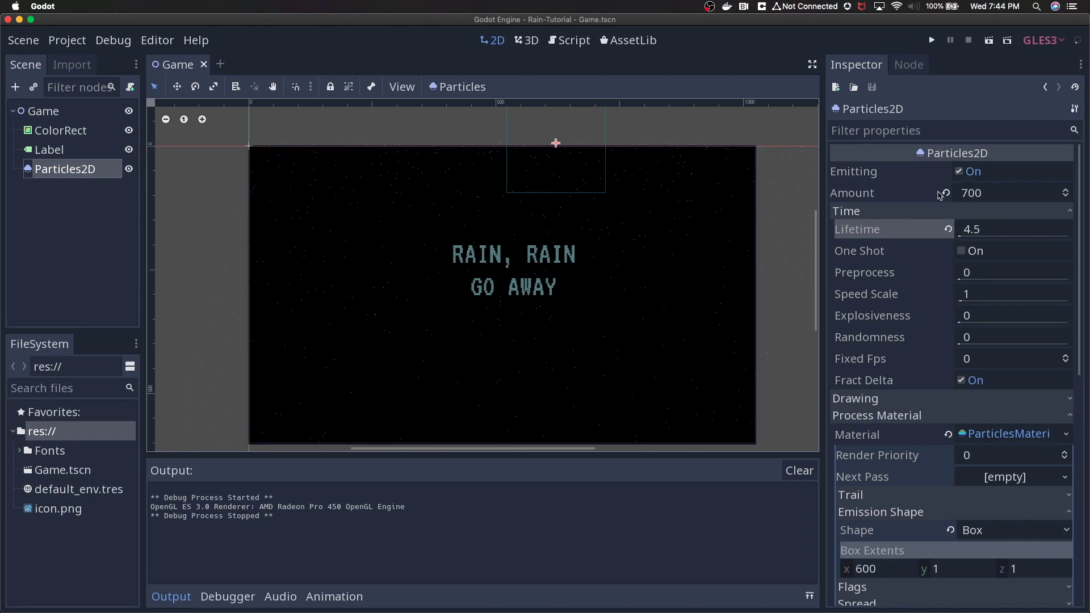
Set the Particles2D Speed Scale to 2 and its Amount to 1000
left_click(968, 295)
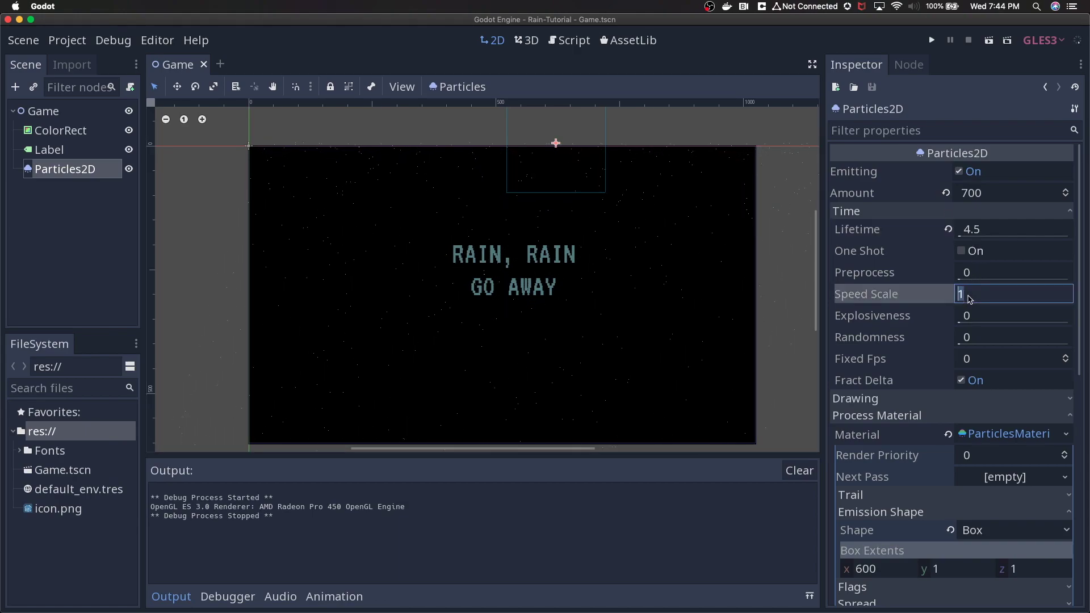
type("2")
key("Return")
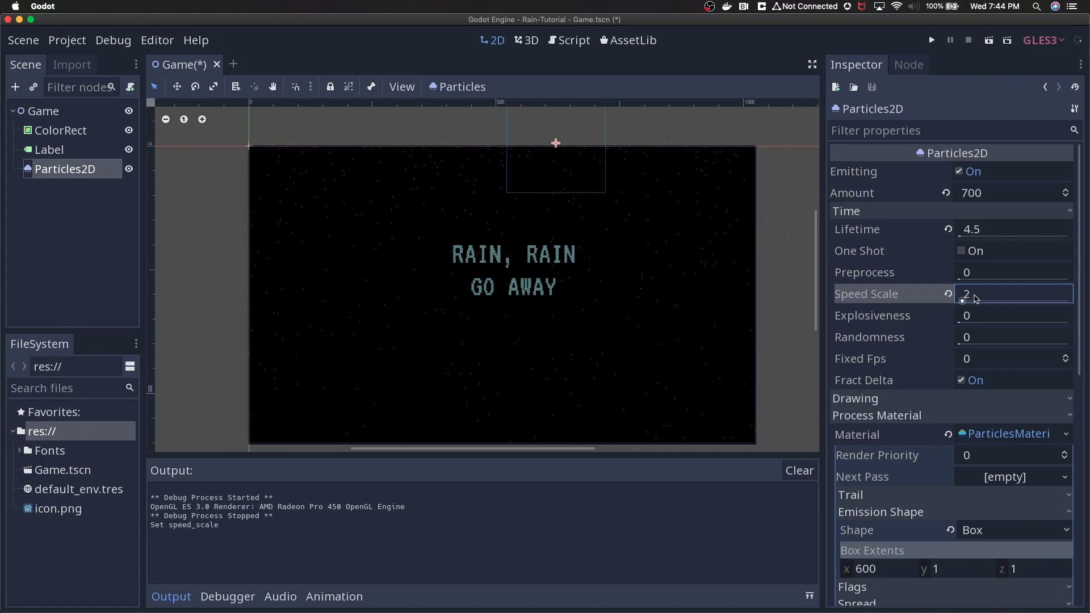
left_click(995, 194)
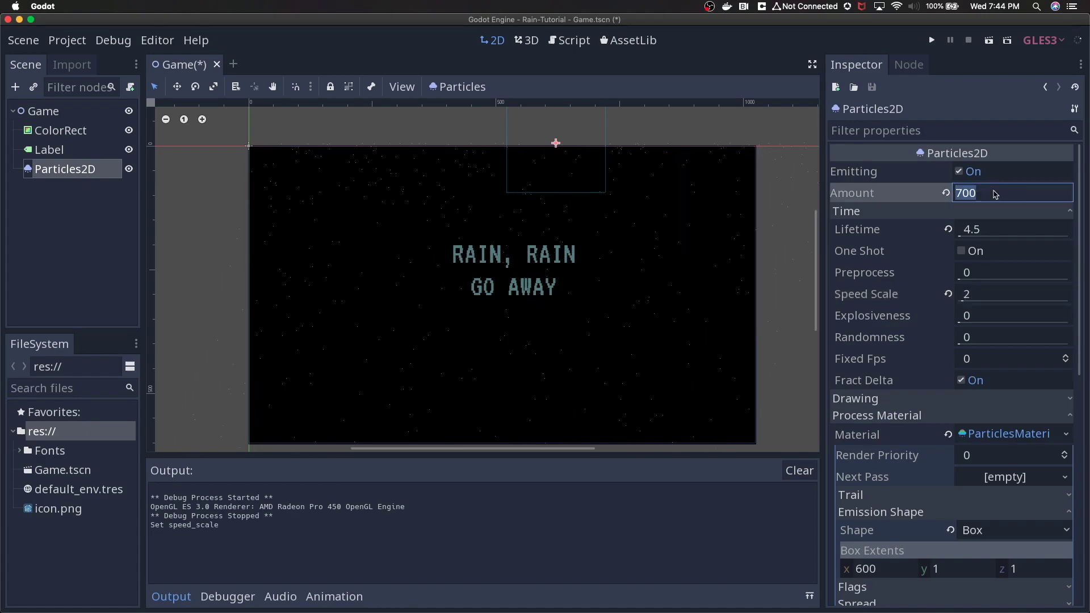
type("1000")
key("Return")
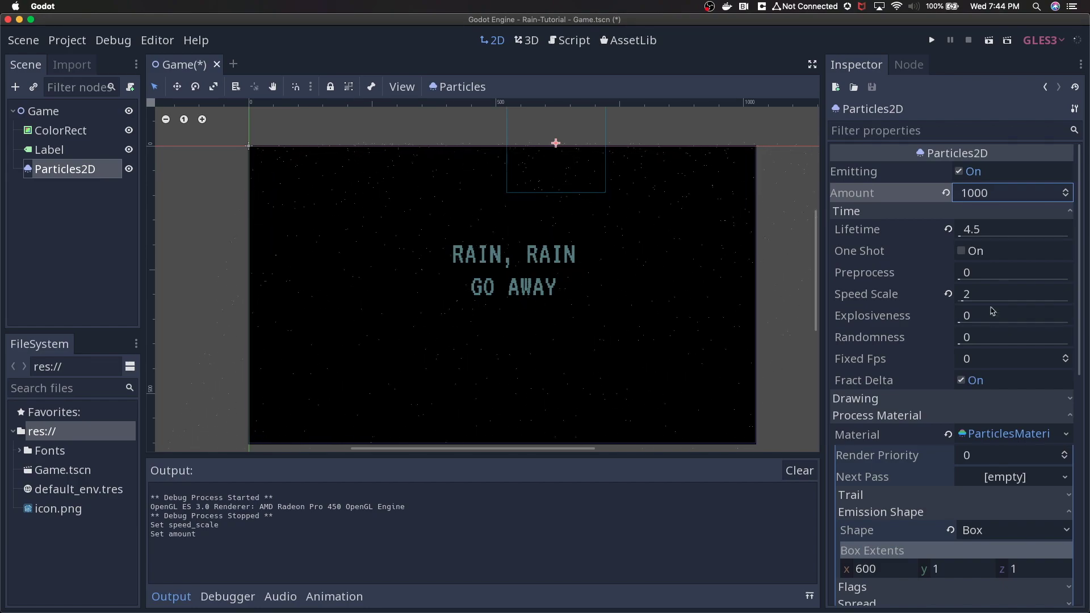
scroll(974, 370, "down", 5)
In the process material, set particle Scale to 3, then 2, and Scale Random to 1
scroll(974, 371, "down", 1)
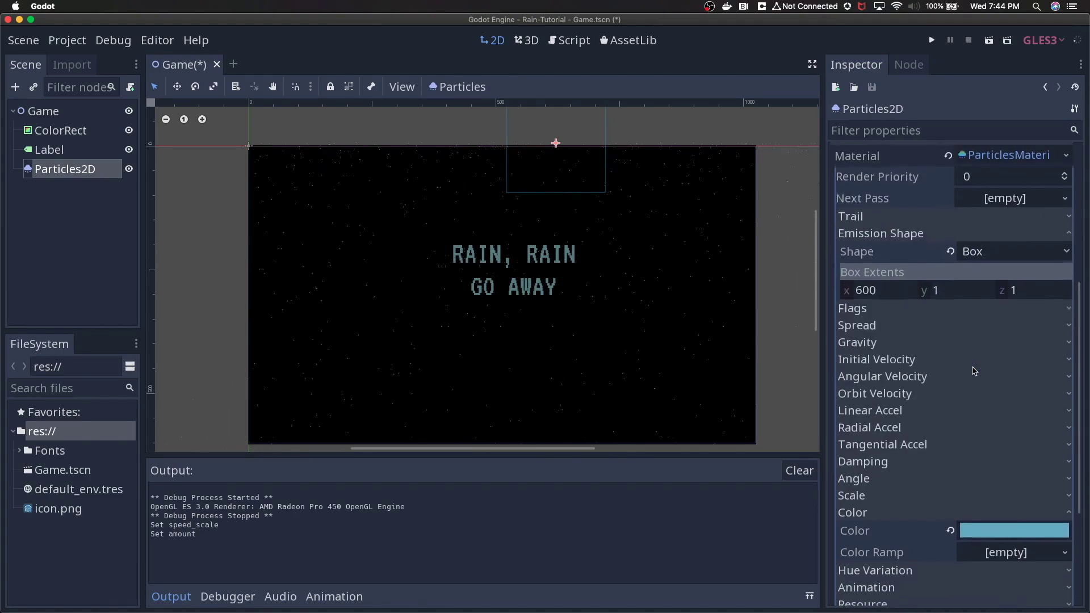
scroll(974, 370, "up", 2)
scroll(974, 370, "up", 2)
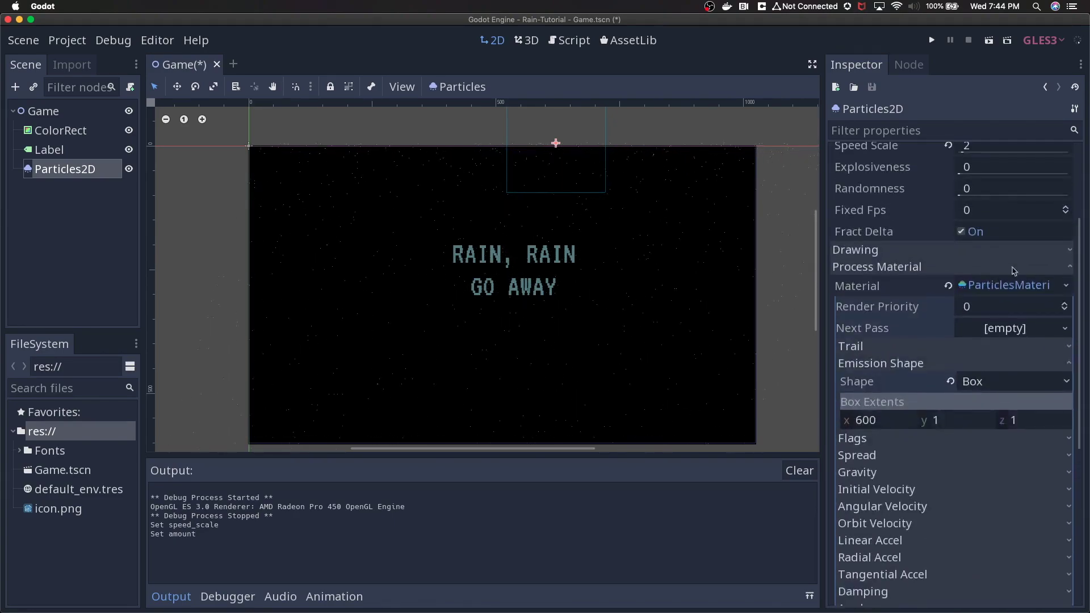
scroll(974, 370, "up", 3)
left_click(1006, 430)
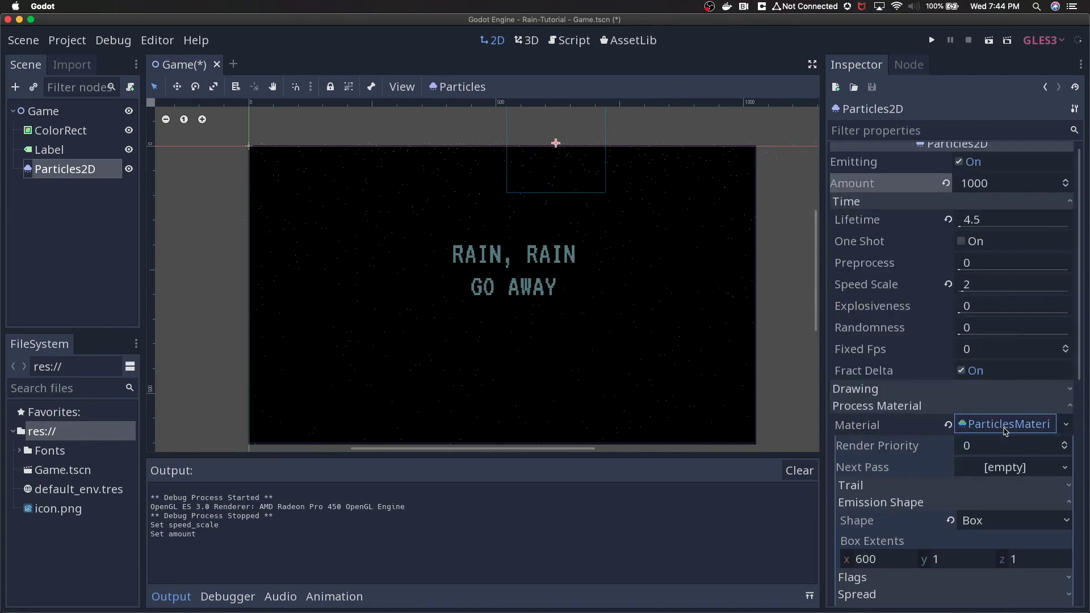
scroll(1005, 429, "down", 5)
left_click(878, 387)
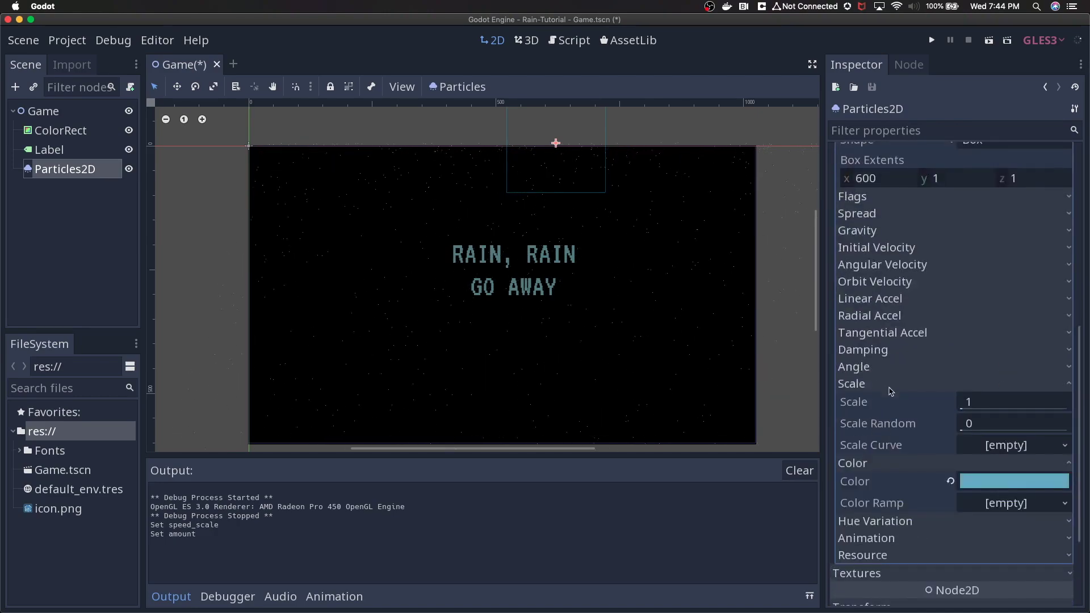
left_click(965, 404)
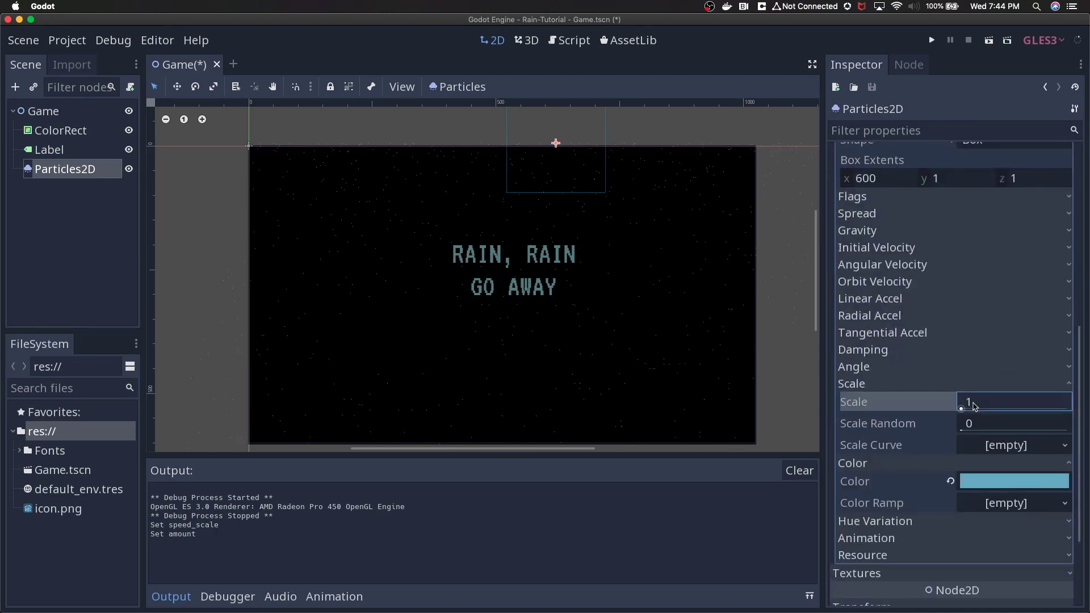
type("3")
key("Return")
left_click(984, 403)
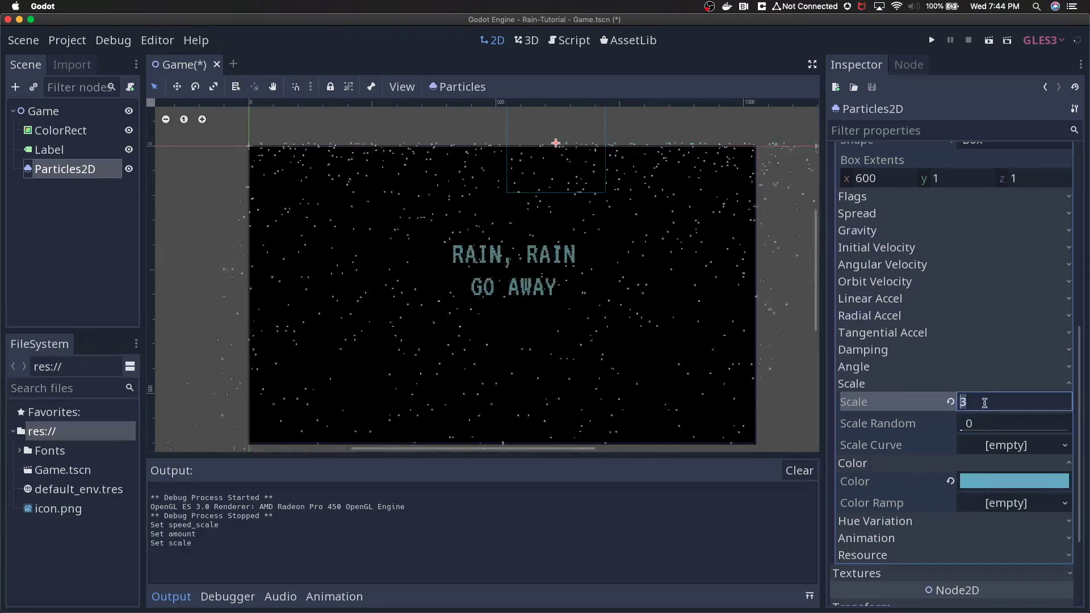
type("2")
key("Return")
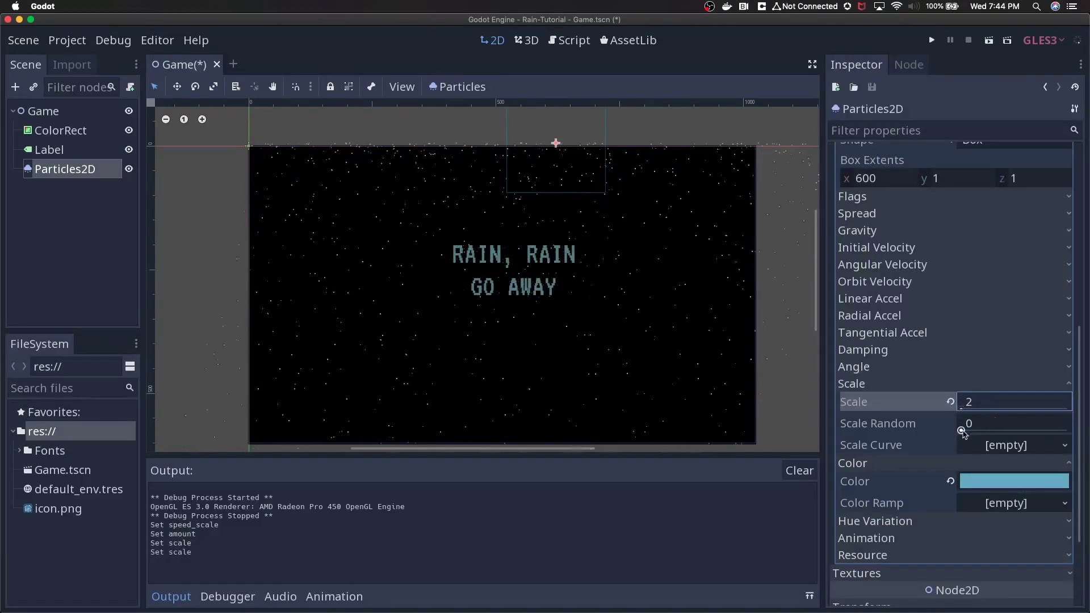
left_click_drag(965, 432, 1071, 432)
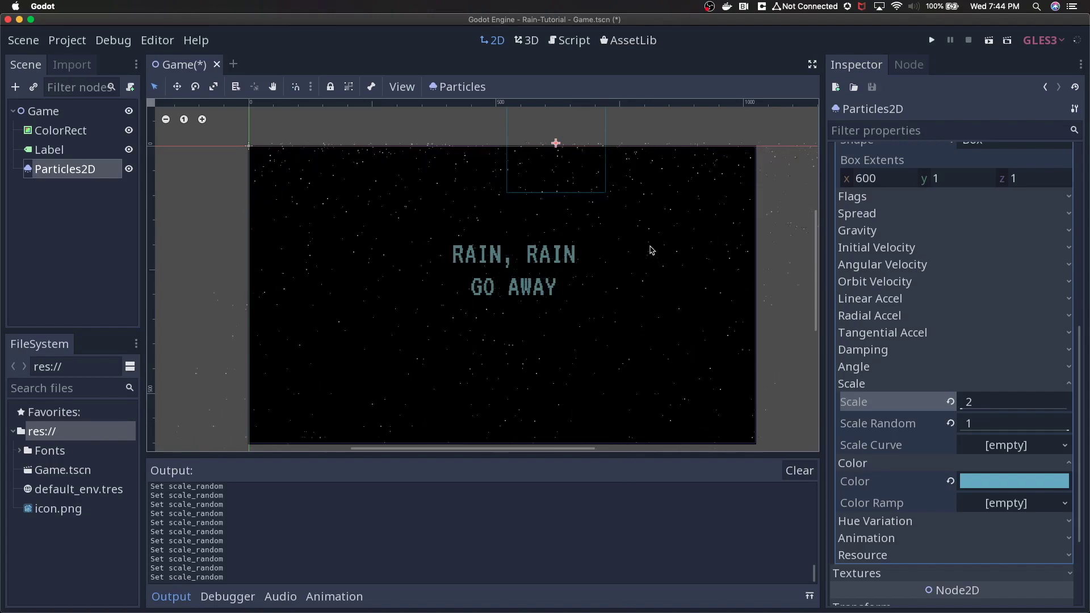
Save and run the rain scene, moving the Rain-Tutorial window to uncover the output log
left_click(932, 40)
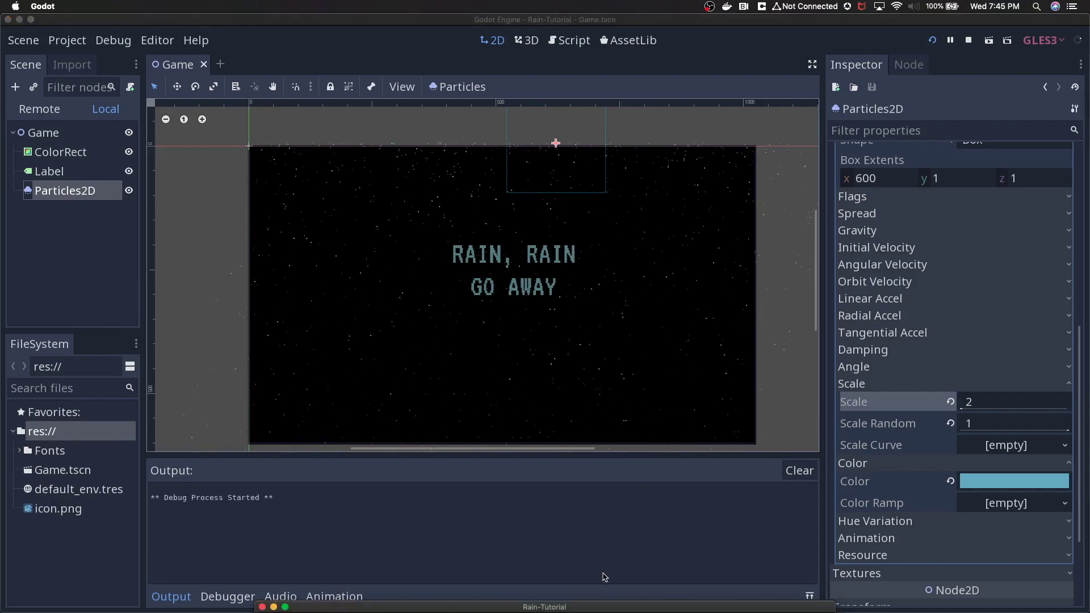
left_click_drag(562, 294, 577, 136)
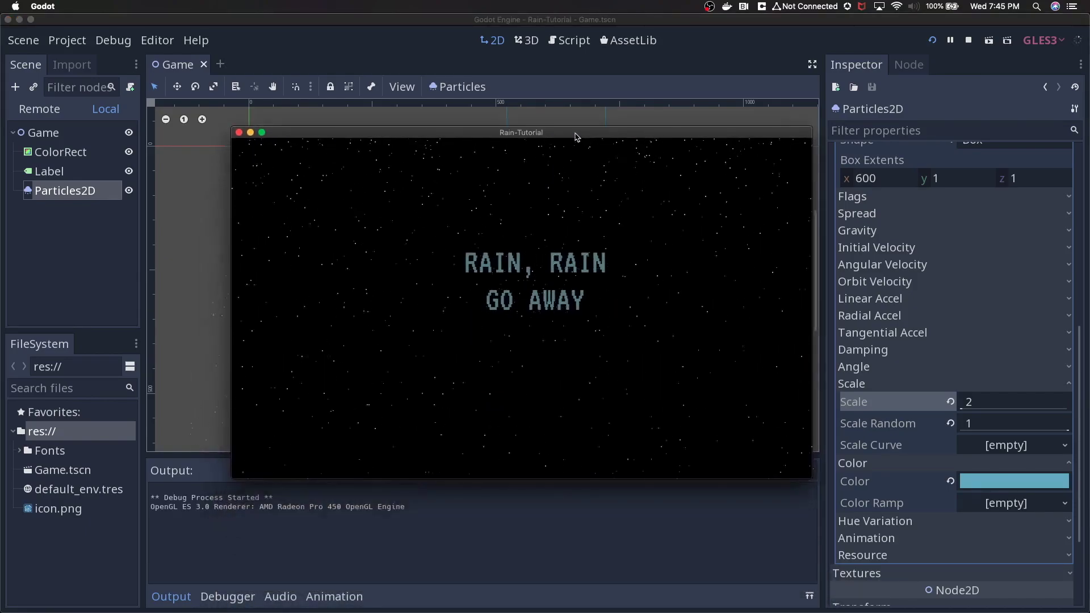